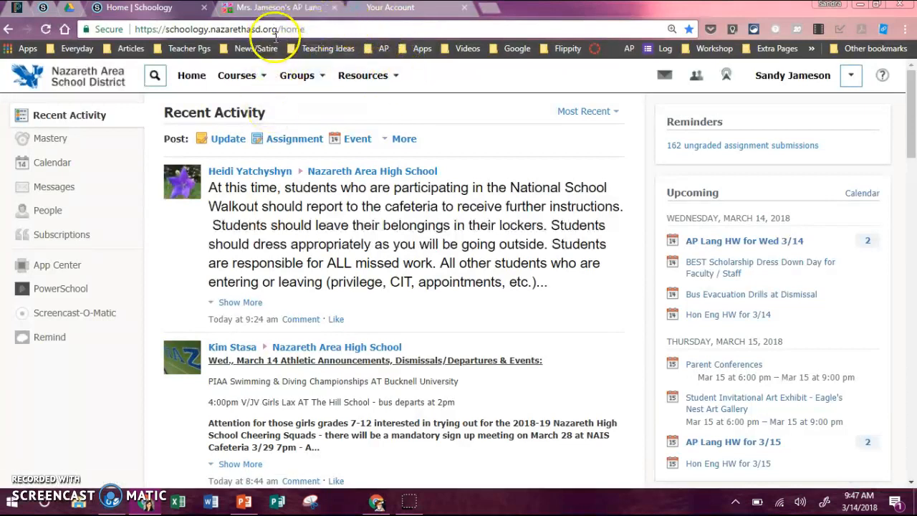
# Switch to the Edublogs login page and log in to the class blog account with the prefilled credentials.
pyautogui.click(251, 9)
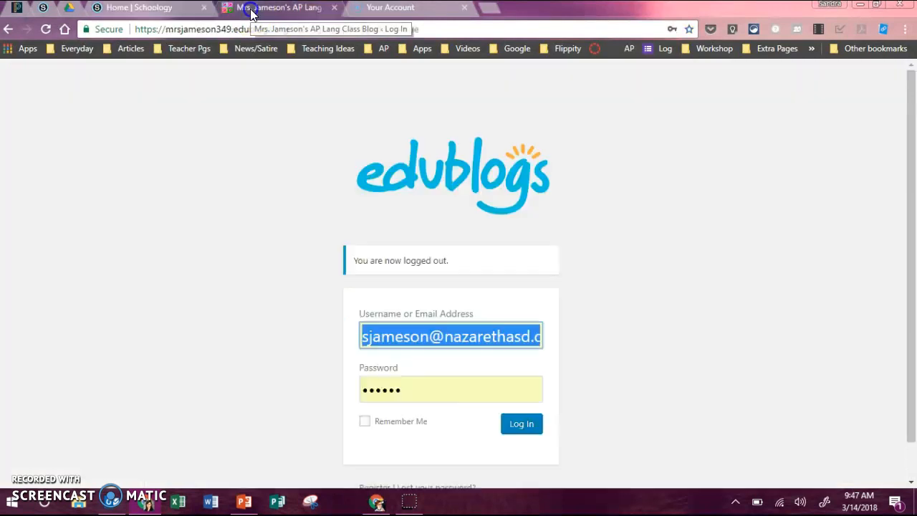
pyautogui.click(434, 342)
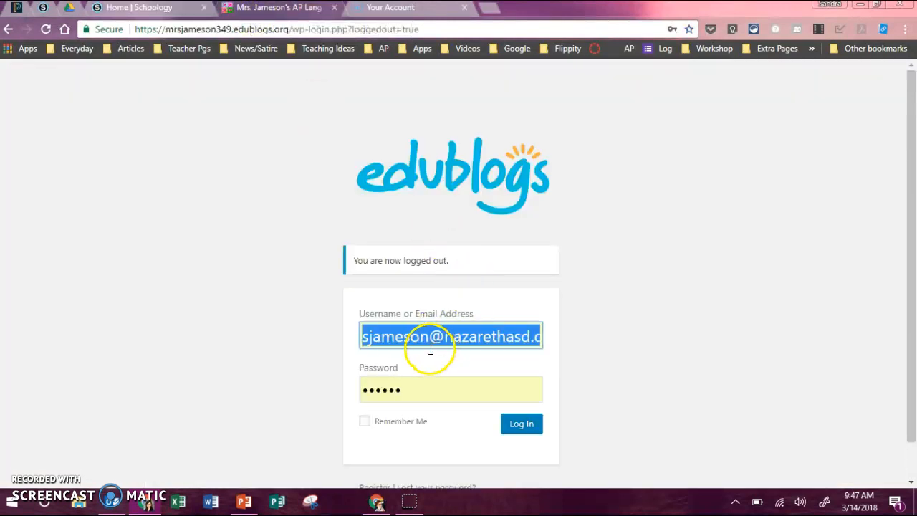
pyautogui.click(524, 431)
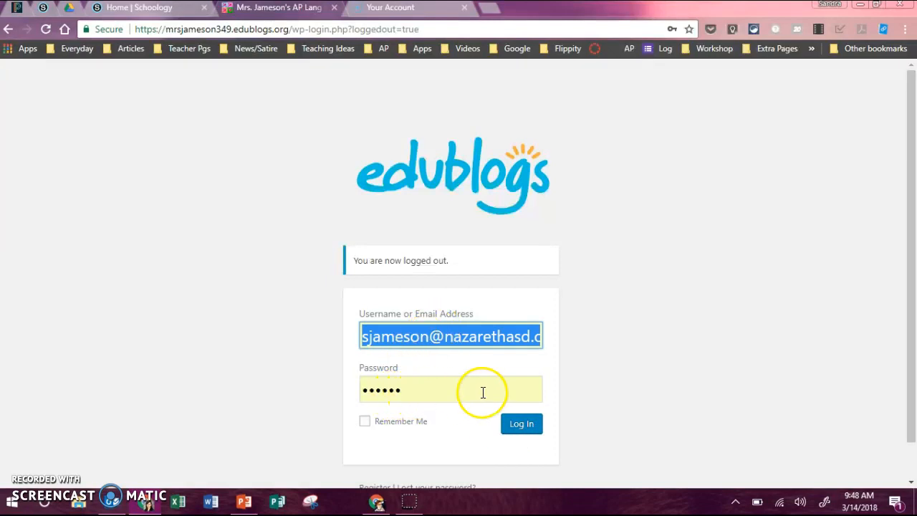
pyautogui.click(519, 433)
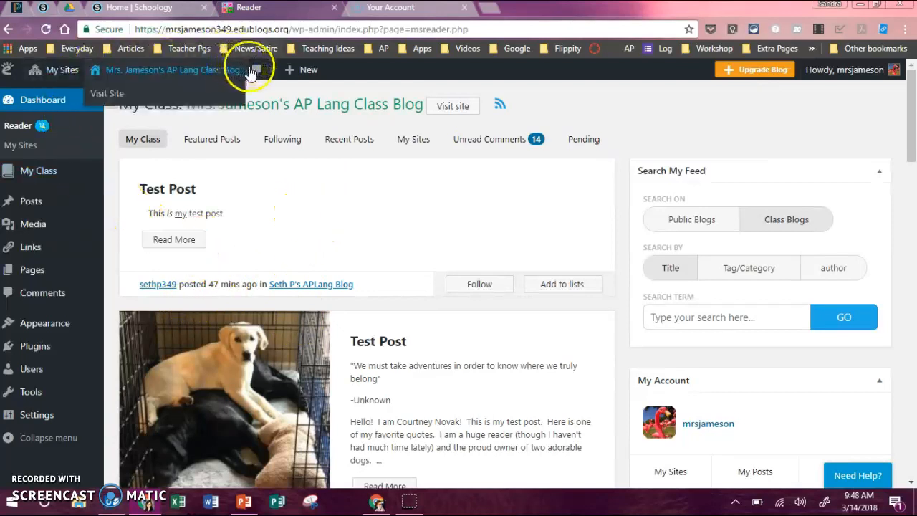
# Set the blog's timezone to New York in the general settings and save the changes.
pyautogui.moveTo(202, 80)
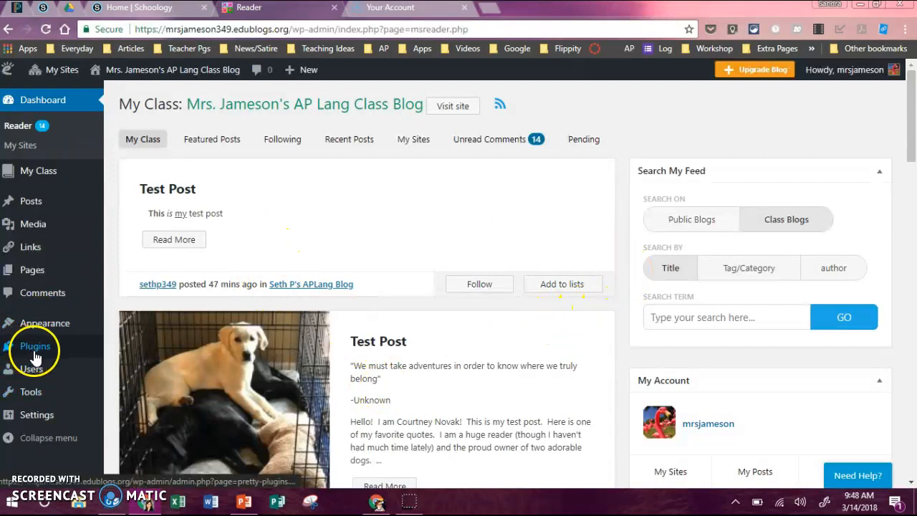
pyautogui.moveTo(50, 421)
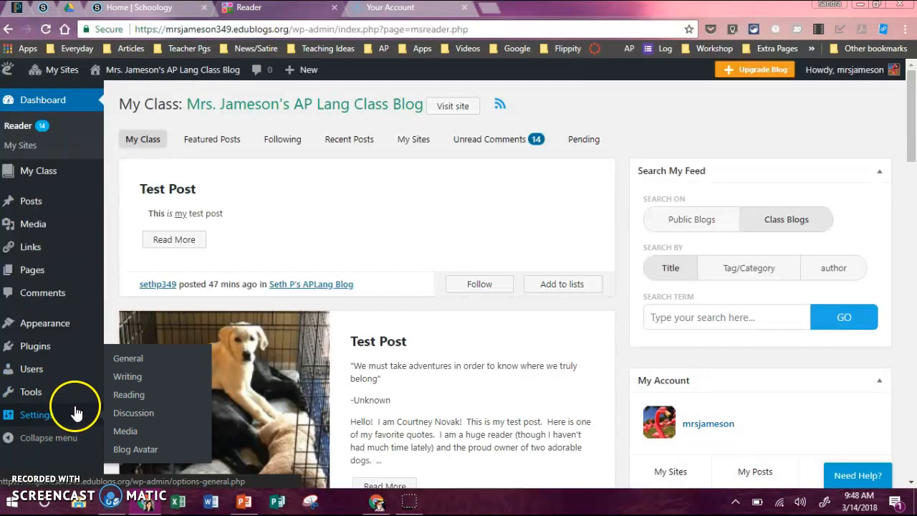
pyautogui.click(138, 362)
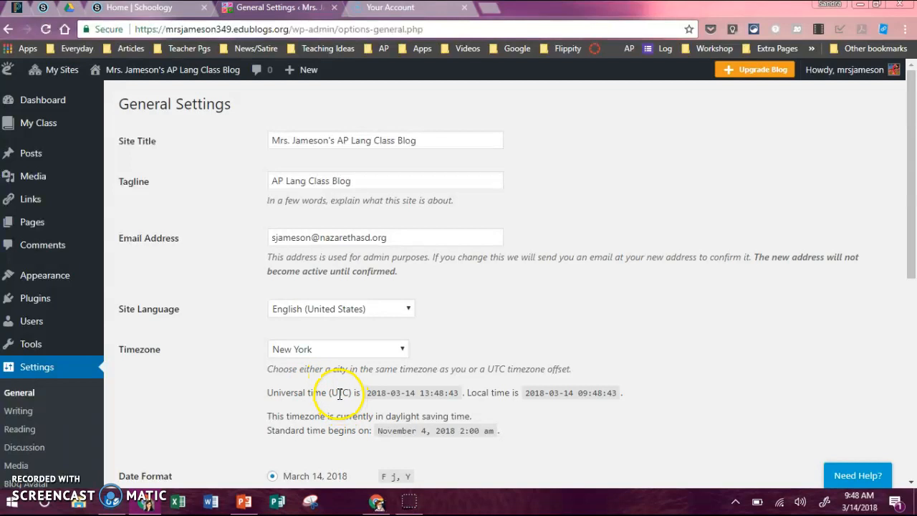
pyautogui.click(339, 355)
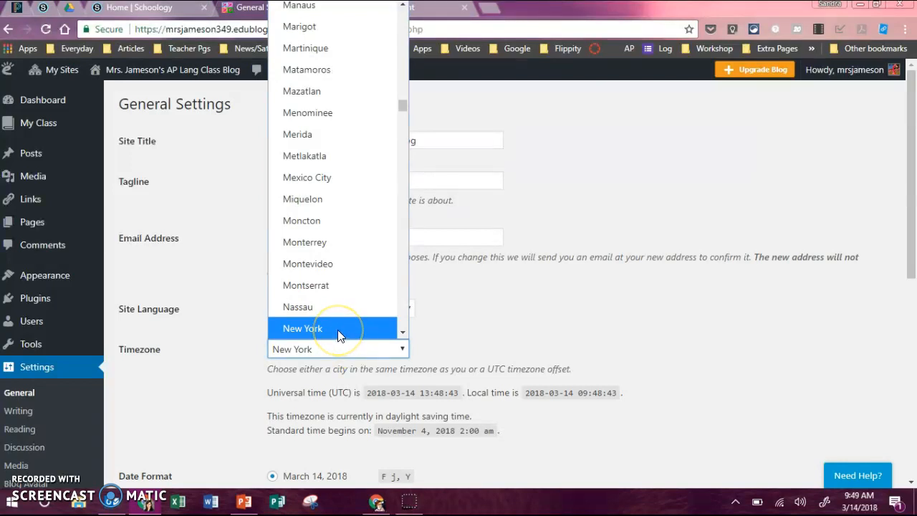
pyautogui.click(284, 328)
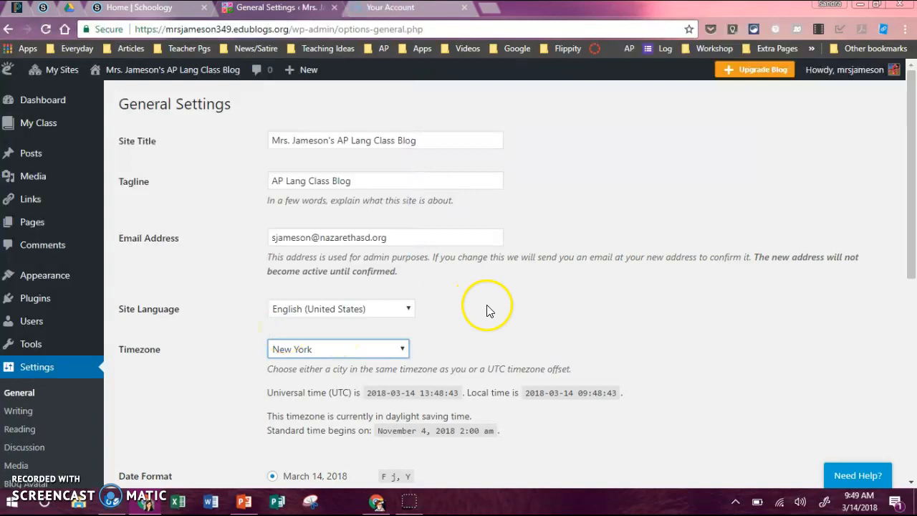
pyautogui.scroll(-1, 530, 337)
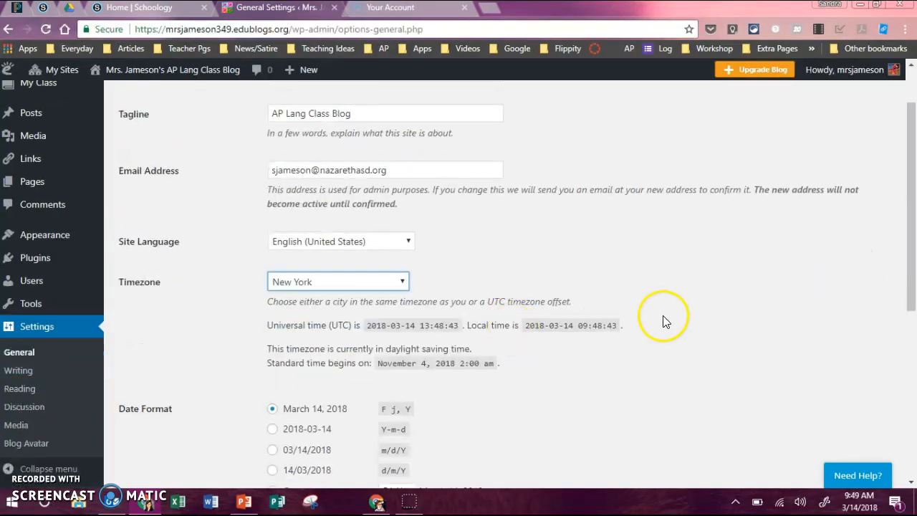
pyautogui.scroll(-2, 591, 338)
pyautogui.scroll(1, 591, 338)
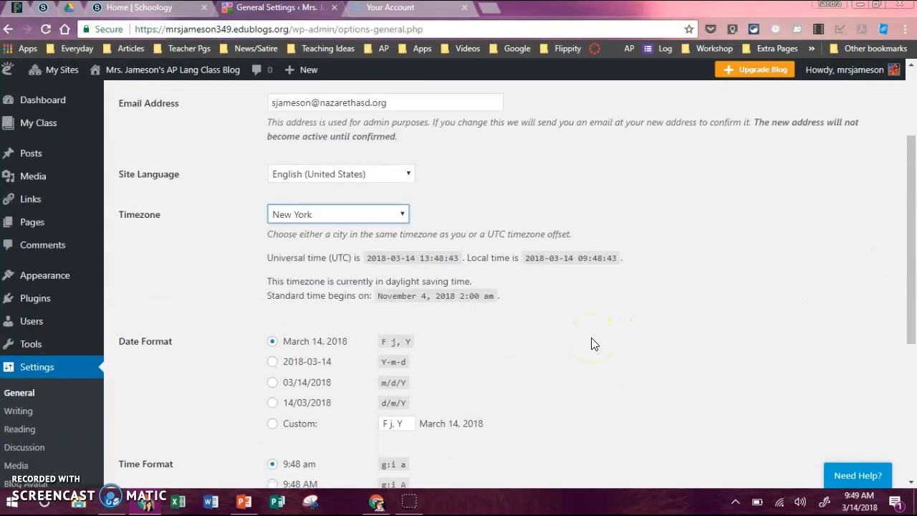
pyautogui.scroll(-4, 575, 344)
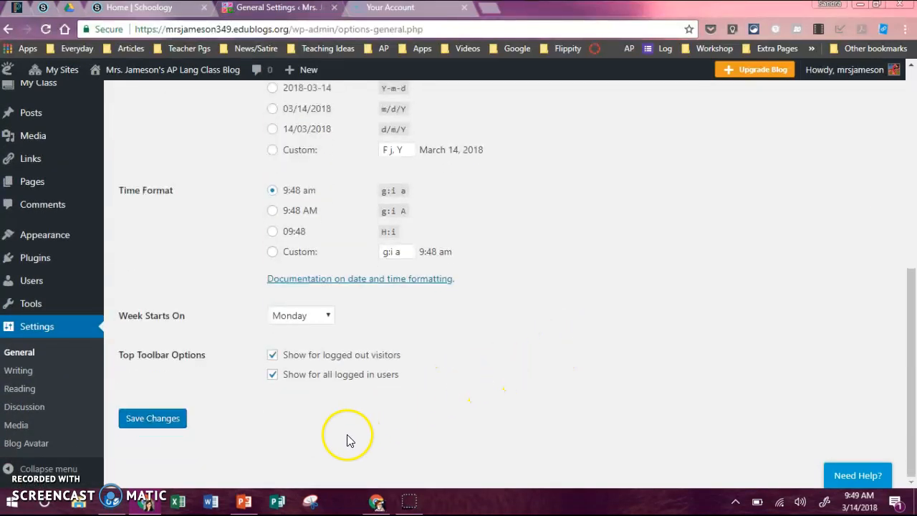
pyautogui.click(168, 424)
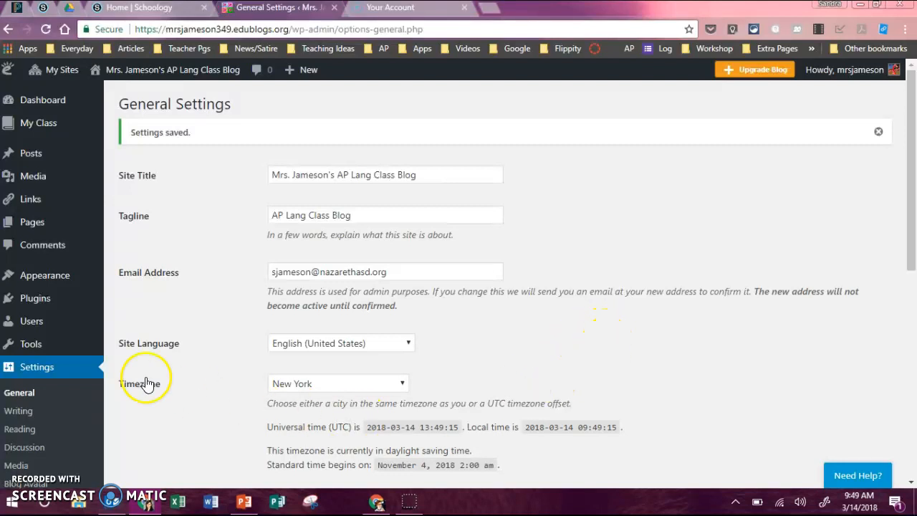
# Open the blog's theme gallery and look through the available theme designs.
pyautogui.moveTo(52, 280)
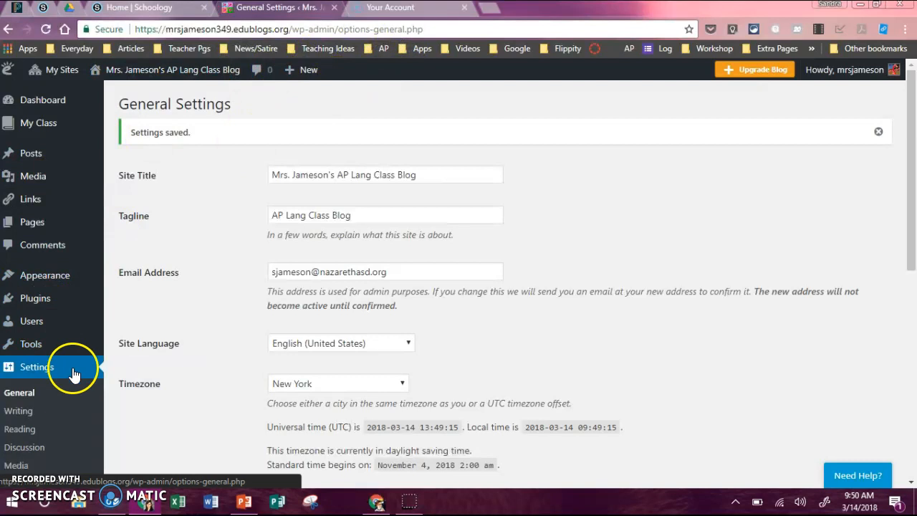
pyautogui.click(53, 275)
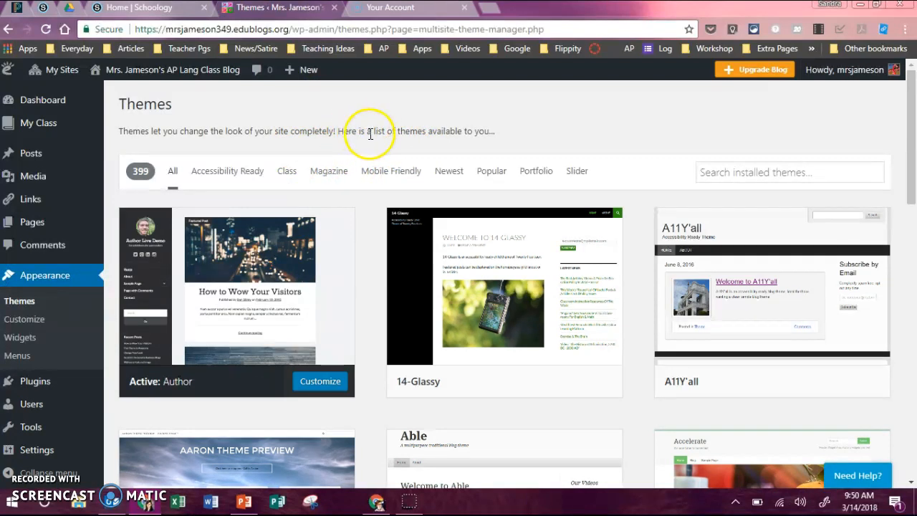
pyautogui.scroll(-1, 668, 307)
pyautogui.scroll(-1, 668, 307)
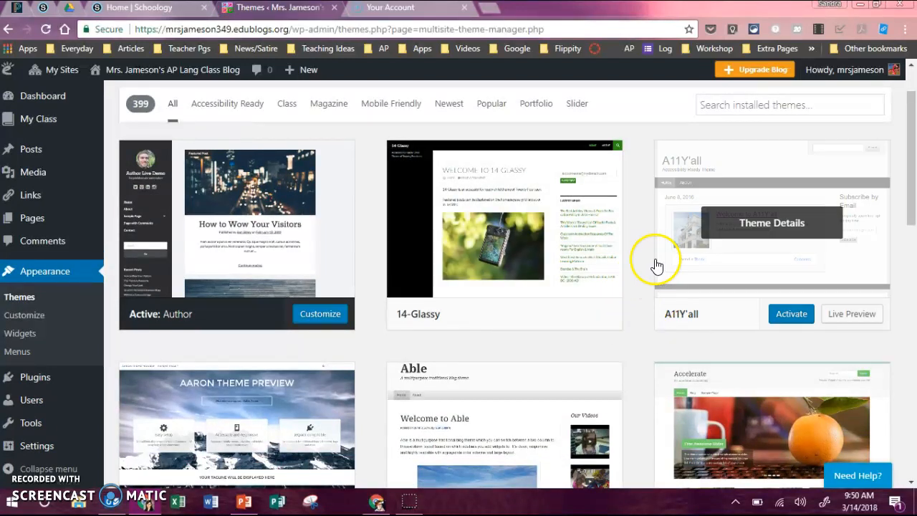
pyautogui.scroll(-1, 630, 272)
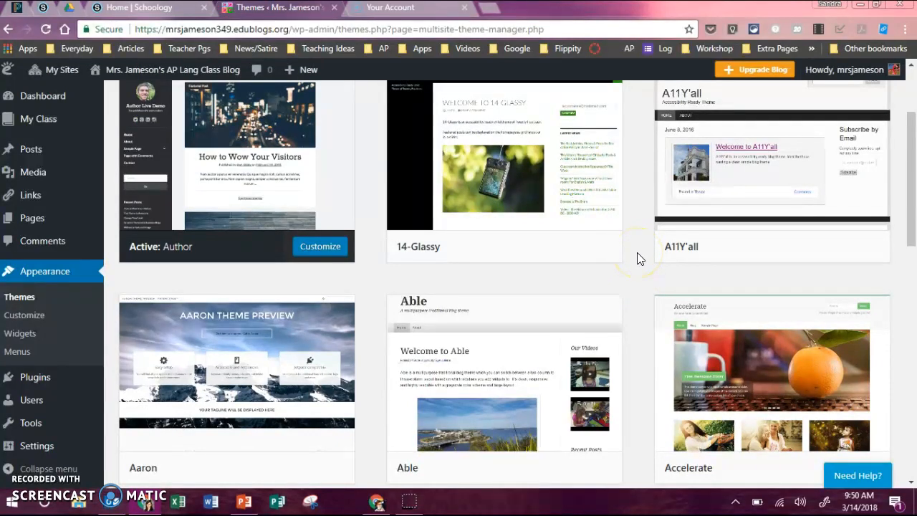
pyautogui.moveTo(657, 267)
pyautogui.scroll(-15, 691, 287)
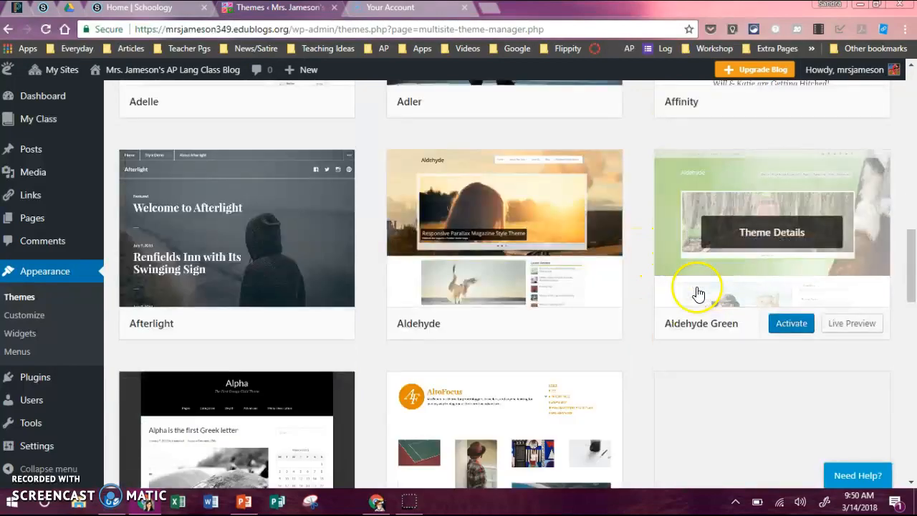
pyautogui.scroll(-6, 689, 301)
pyautogui.scroll(-6, 688, 311)
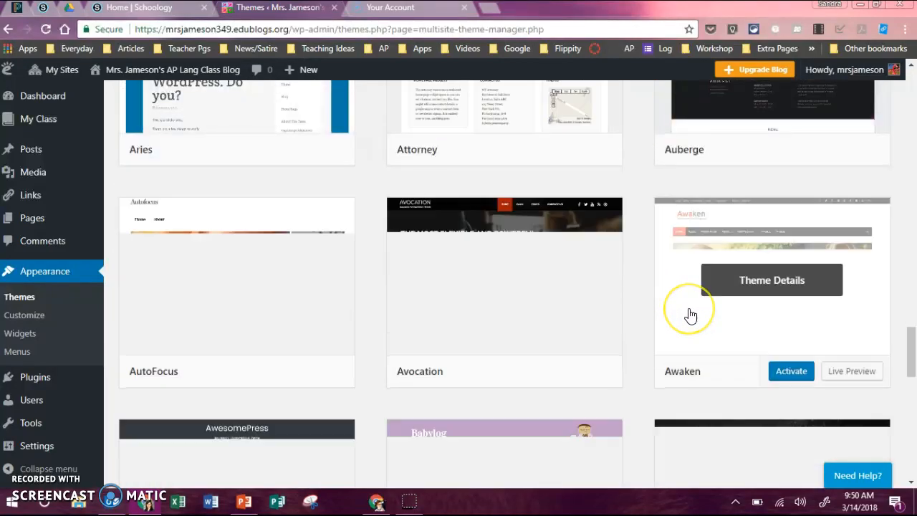
pyautogui.scroll(-6, 688, 313)
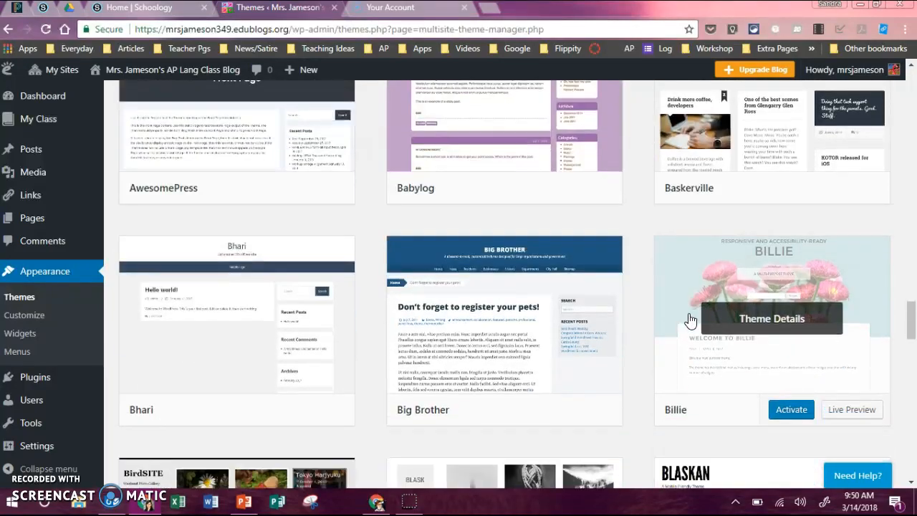
pyautogui.scroll(-2, 691, 320)
pyautogui.scroll(-5, 740, 319)
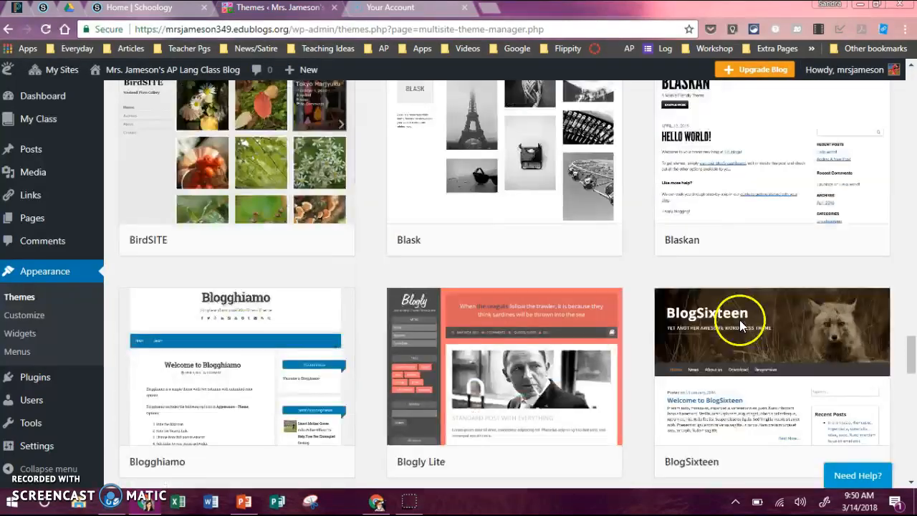
pyautogui.scroll(-4, 741, 322)
pyautogui.scroll(7, 742, 323)
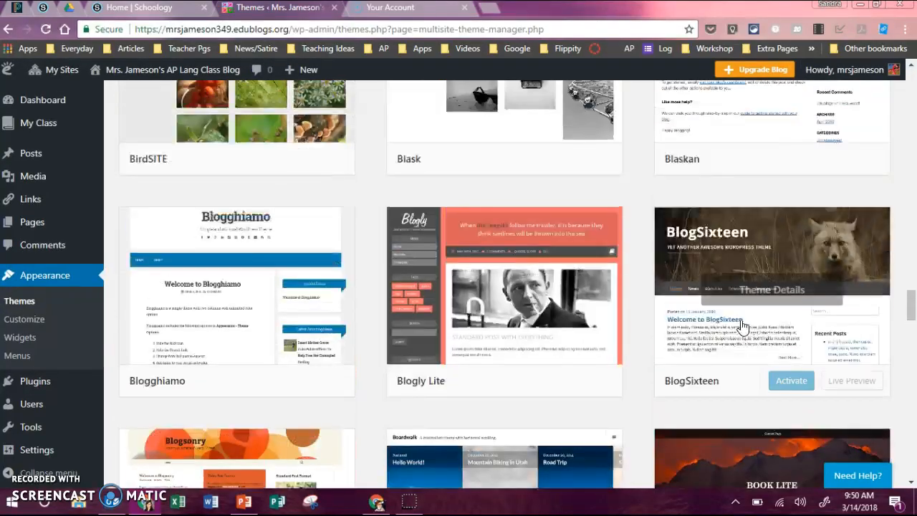
pyautogui.scroll(20, 742, 323)
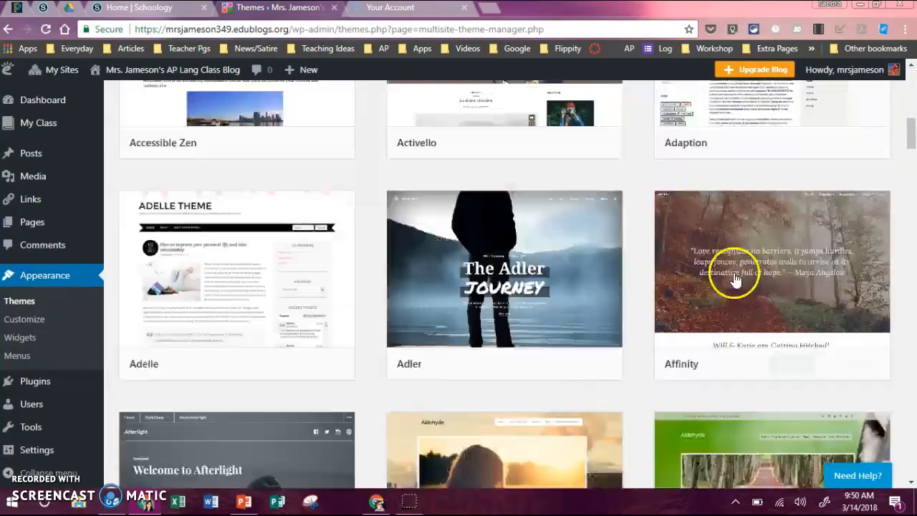
pyautogui.moveTo(908, 123); pyautogui.dragTo(911, 79)
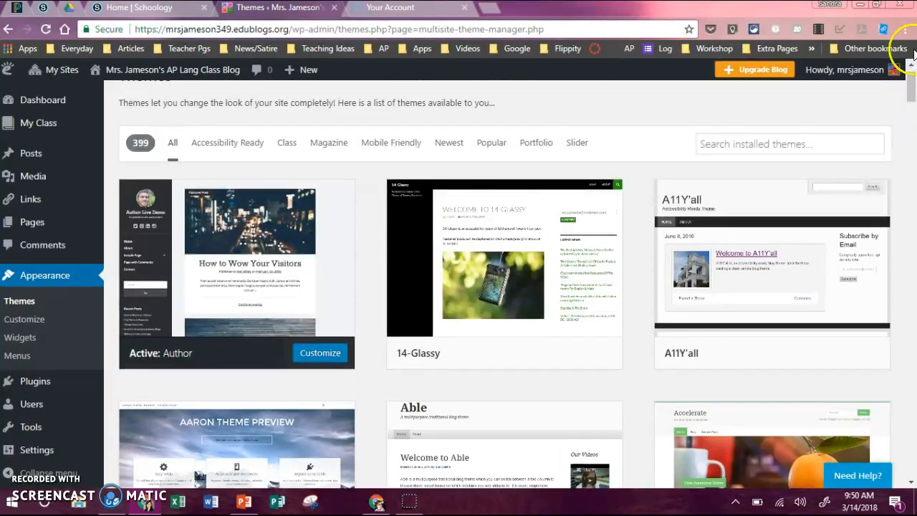
pyautogui.click(37, 316)
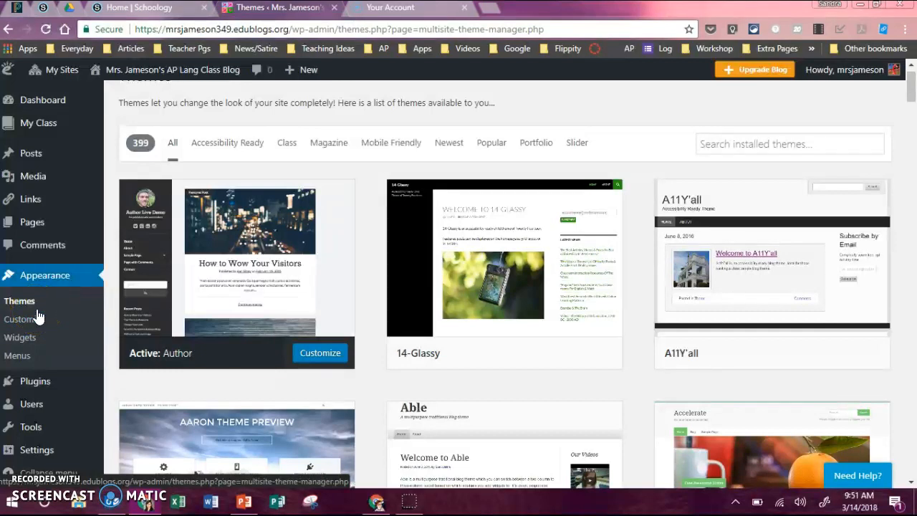
pyautogui.click(43, 308)
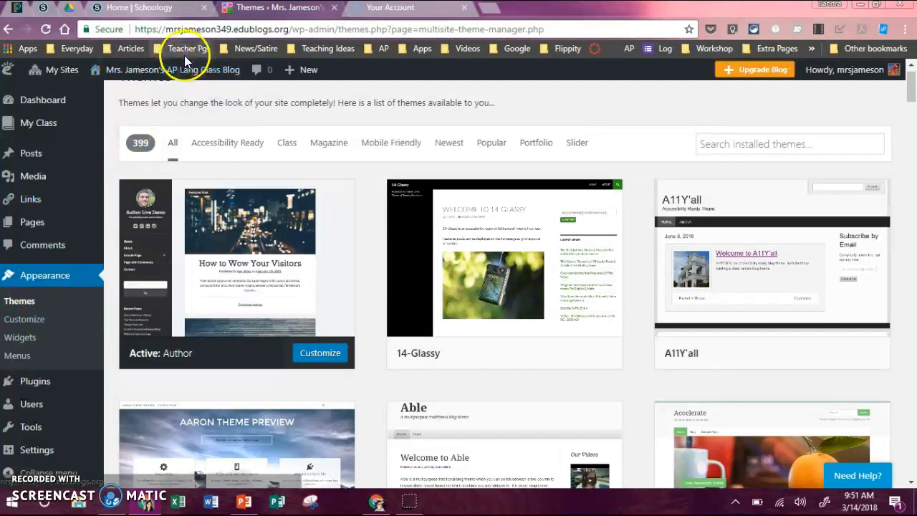
# Visit the class blog's public site and open the first student blog with "Times" in its title from the Class Blogs list.
pyautogui.moveTo(164, 75)
pyautogui.click(117, 96)
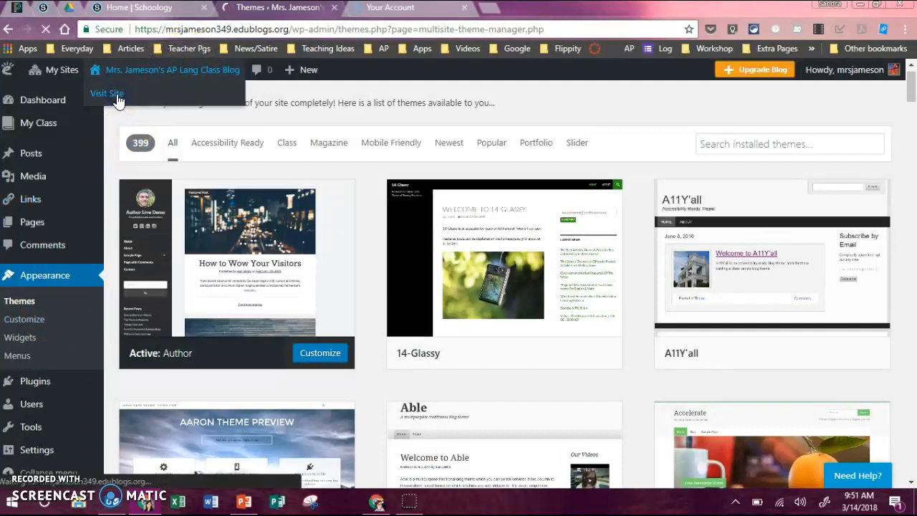
pyautogui.scroll(-12, 132, 329)
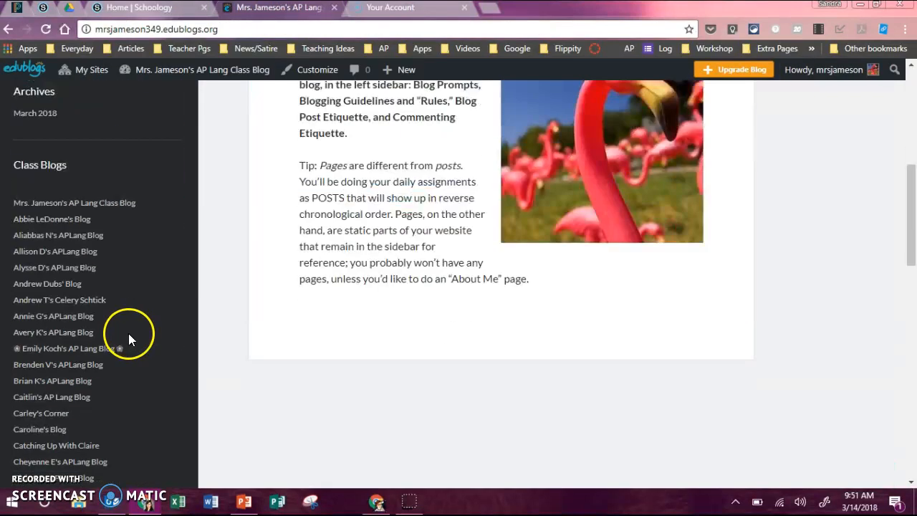
pyautogui.scroll(-3, 122, 337)
pyautogui.scroll(-3, 110, 330)
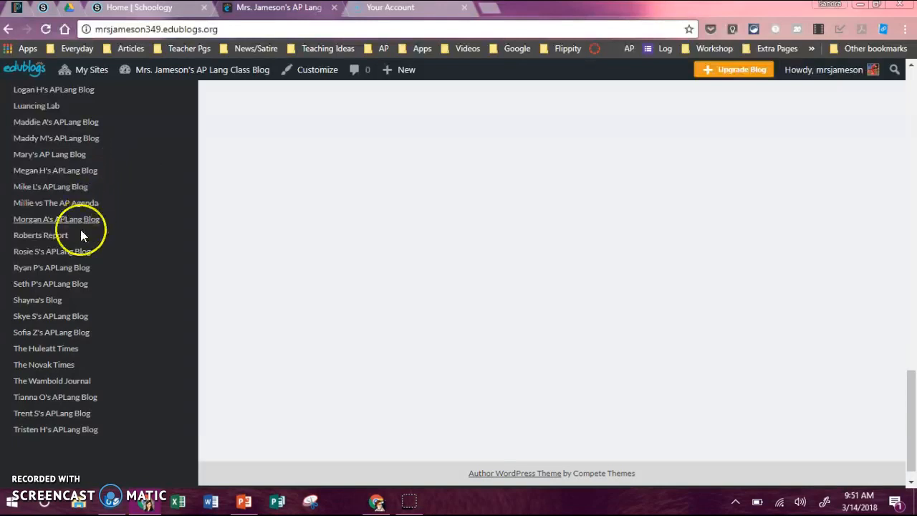
pyautogui.scroll(2, 62, 205)
pyautogui.scroll(-2, 65, 243)
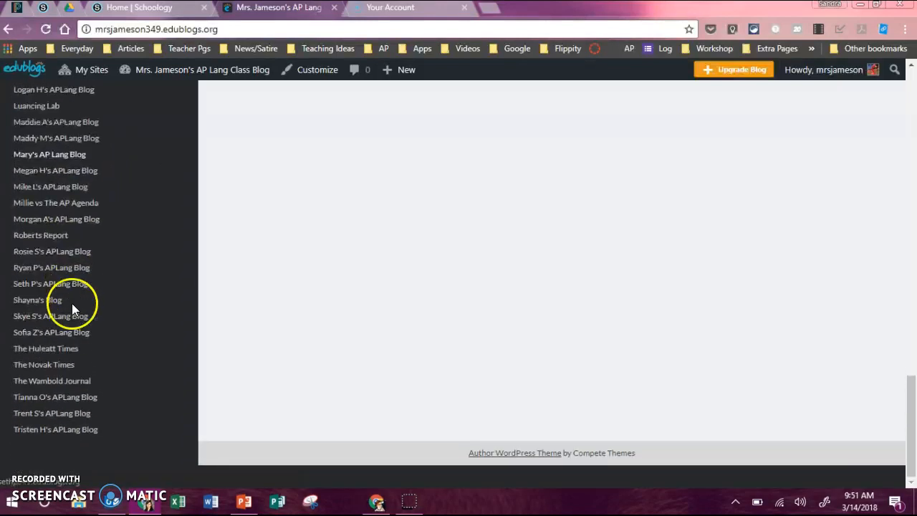
pyautogui.click(54, 354)
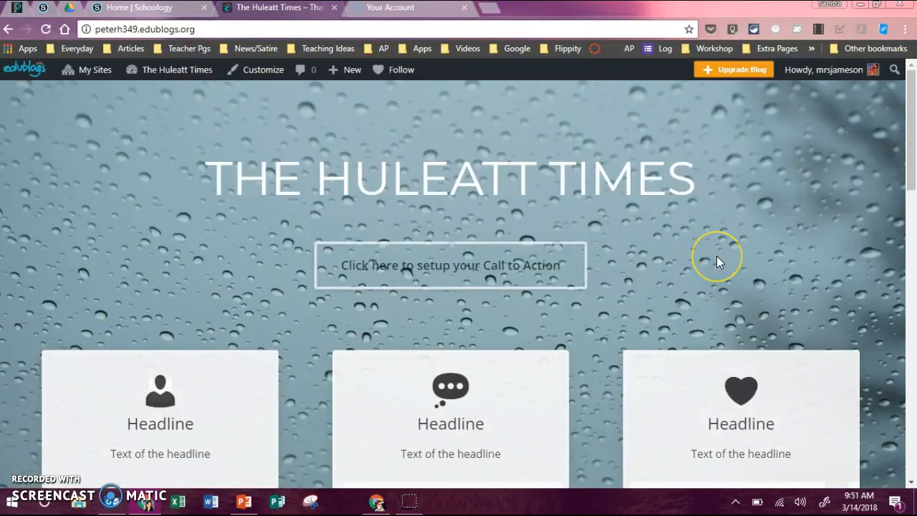
pyautogui.scroll(-1, 716, 256)
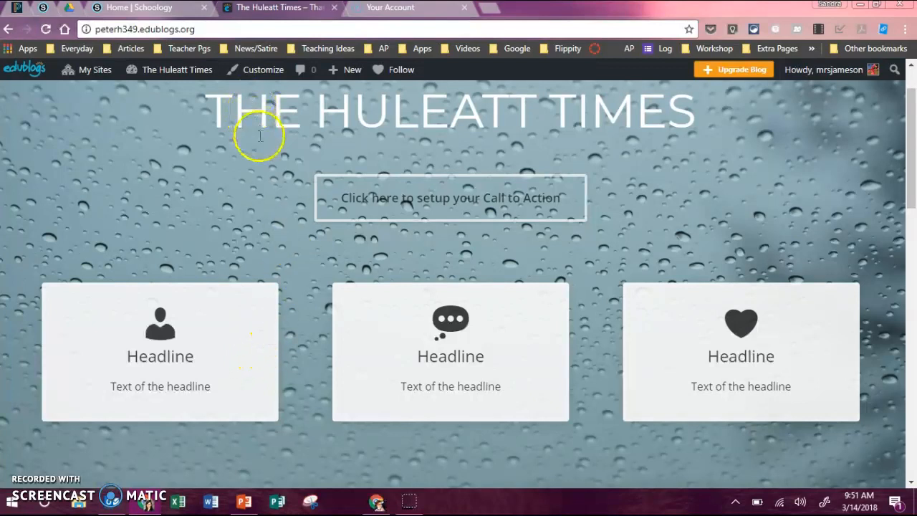
# Open the student blog's theme customizer and go to its Colors settings.
pyautogui.click(276, 71)
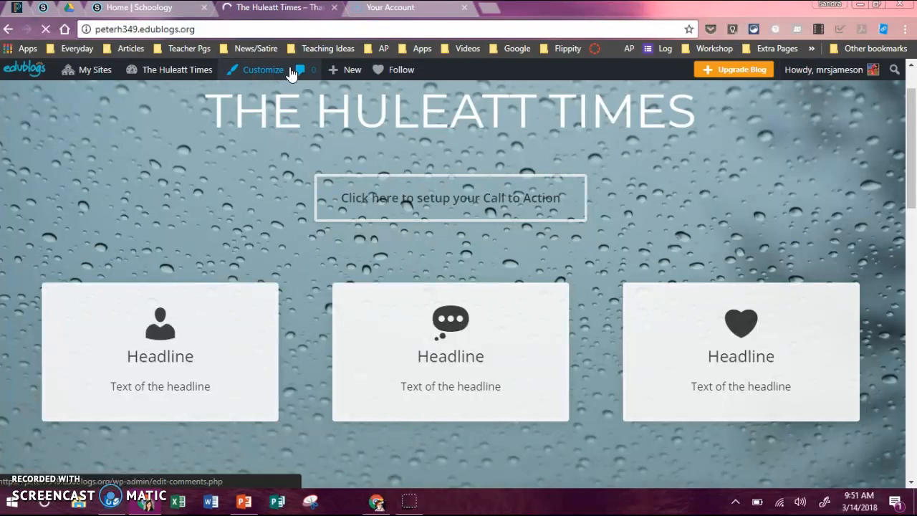
pyautogui.click(273, 72)
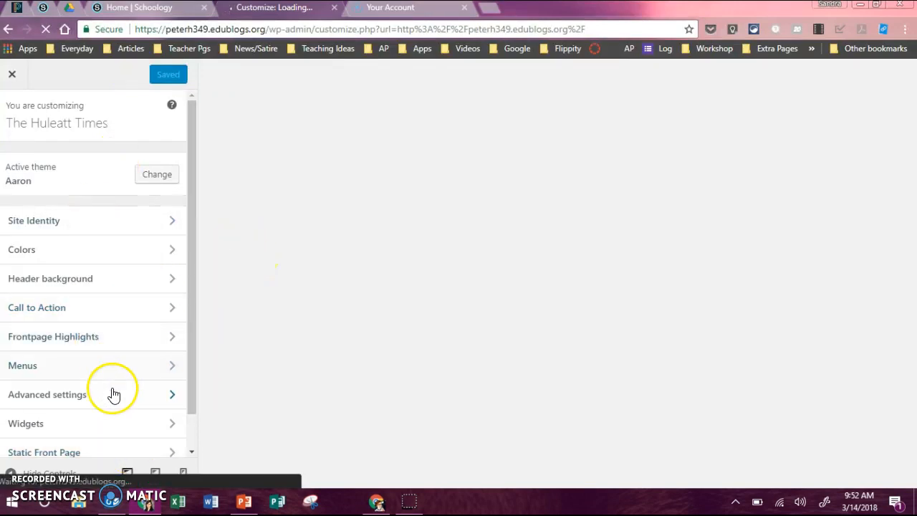
pyautogui.click(145, 250)
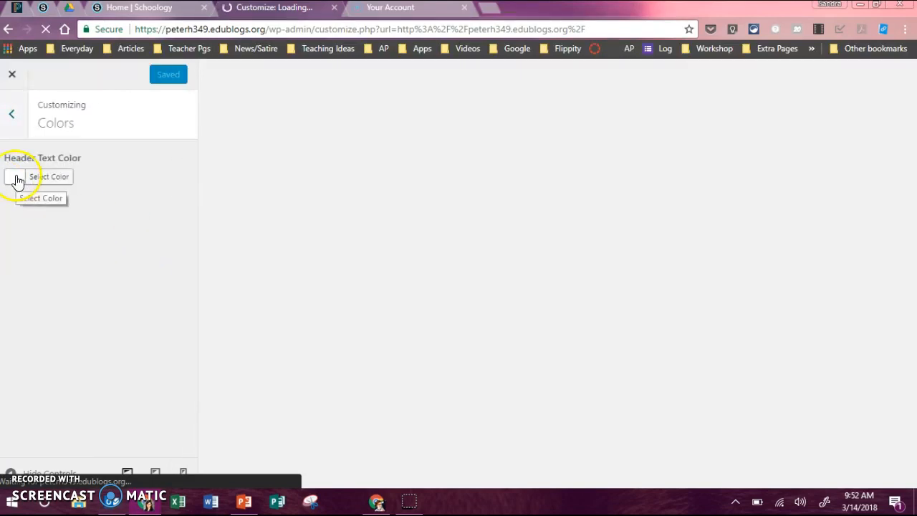
# Leave the Colors settings and review the site title, tagline and site icon options under Site Identity.
pyautogui.click(16, 112)
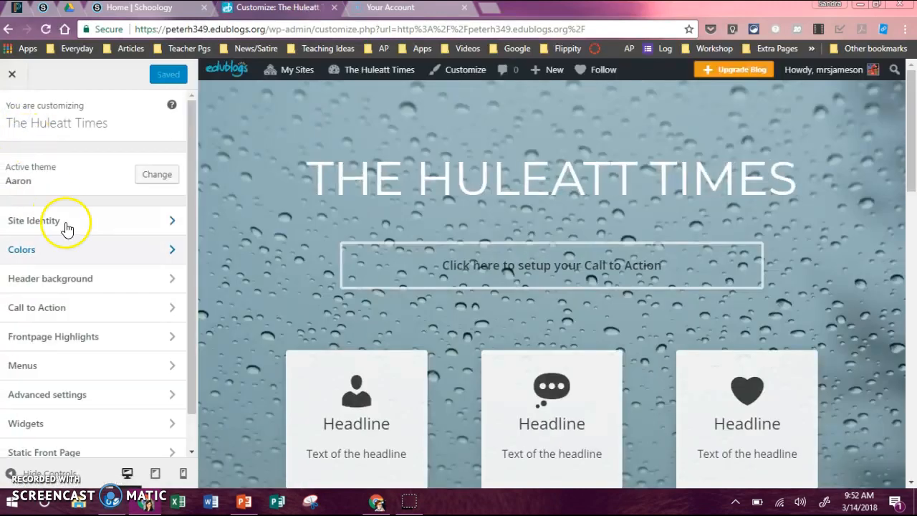
pyautogui.click(145, 229)
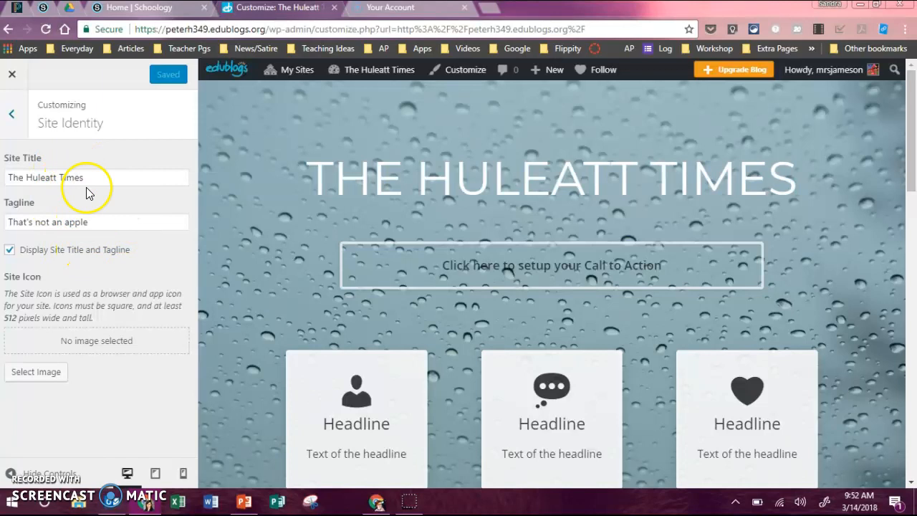
pyautogui.click(12, 115)
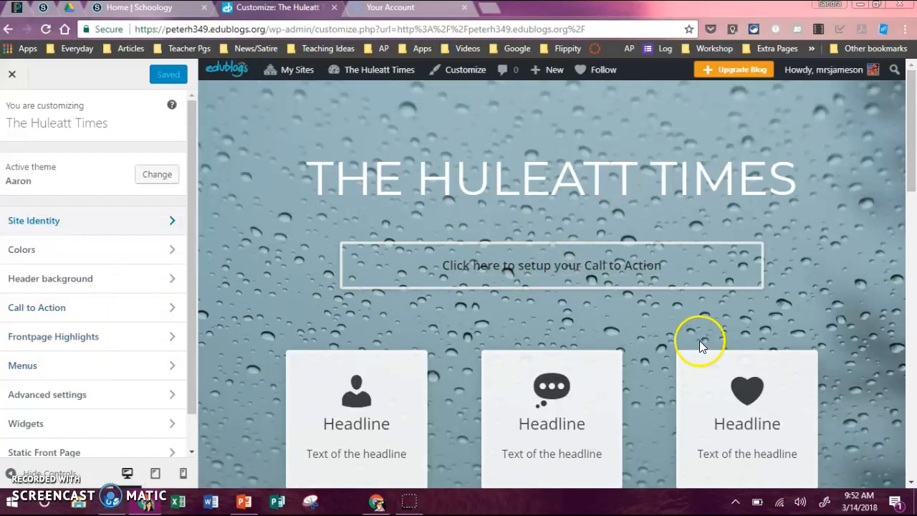
# Hide the Call to Action button on the blog's front page, publish the change and return to the main customizer options.
pyautogui.click(131, 308)
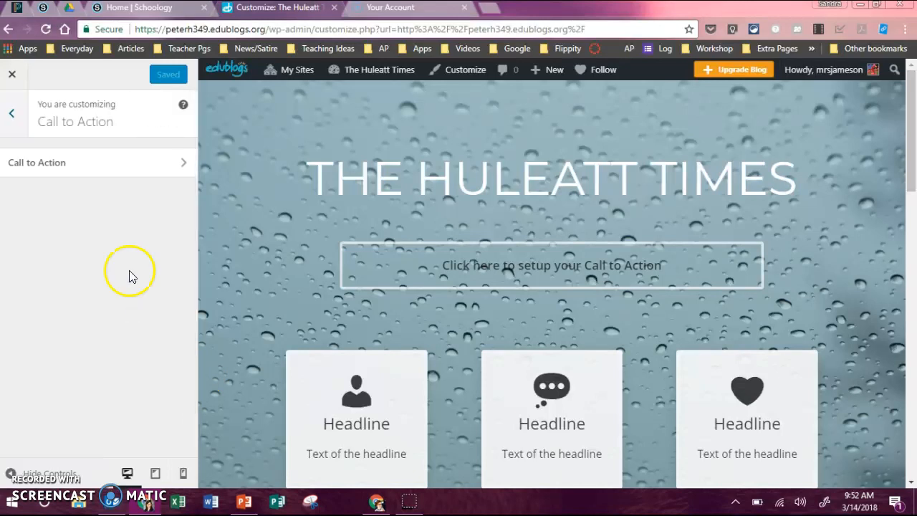
pyautogui.click(139, 165)
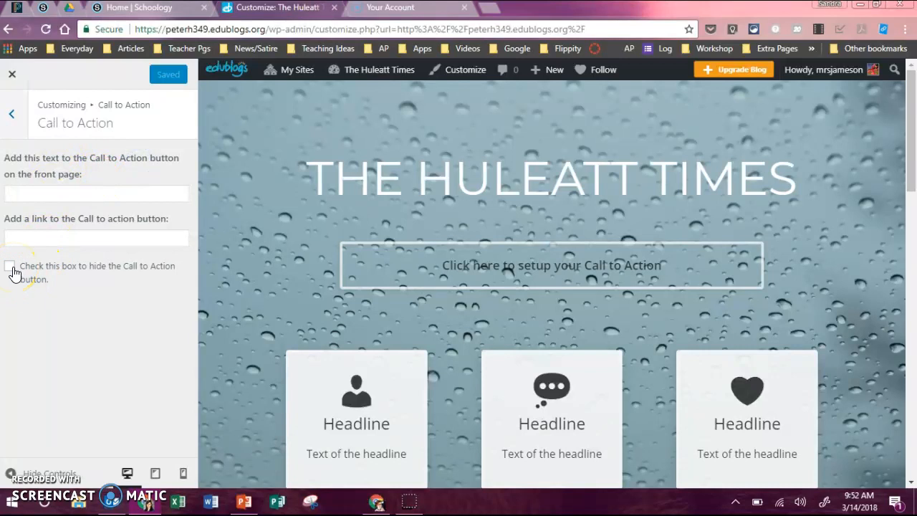
pyautogui.click(10, 268)
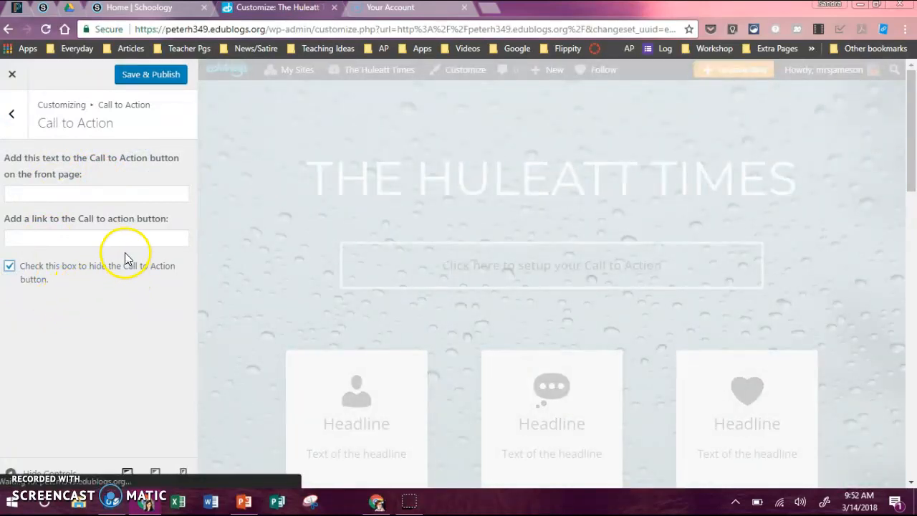
pyautogui.click(161, 76)
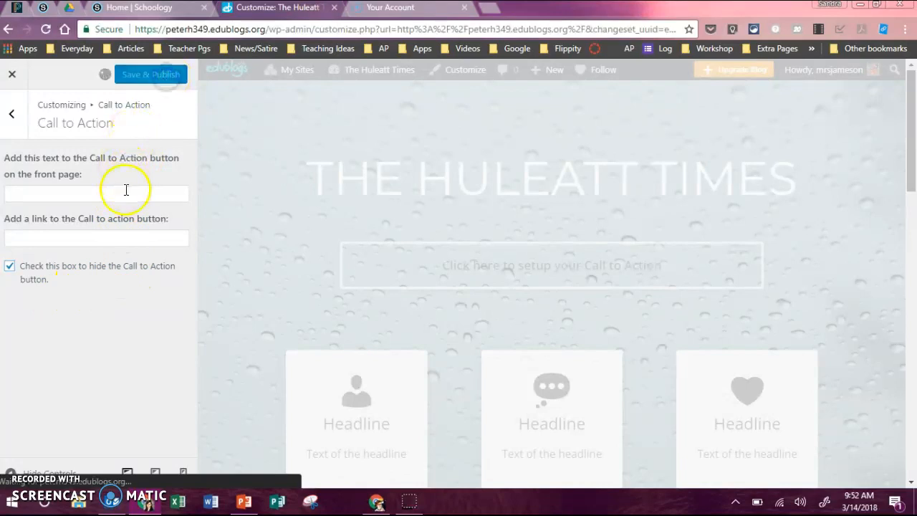
pyautogui.click(9, 120)
pyautogui.click(10, 116)
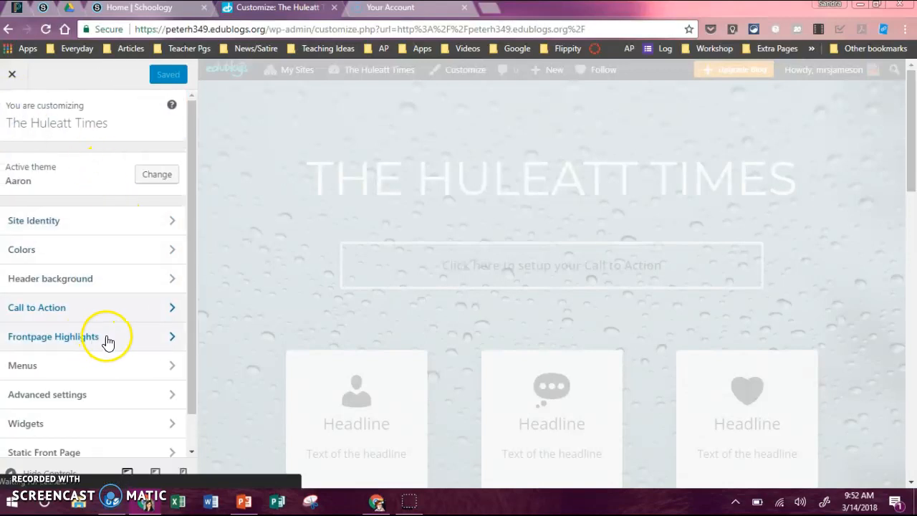
# Hide the frontpage highlights, publish the change and close the customizer.
pyautogui.click(108, 339)
pyautogui.click(106, 176)
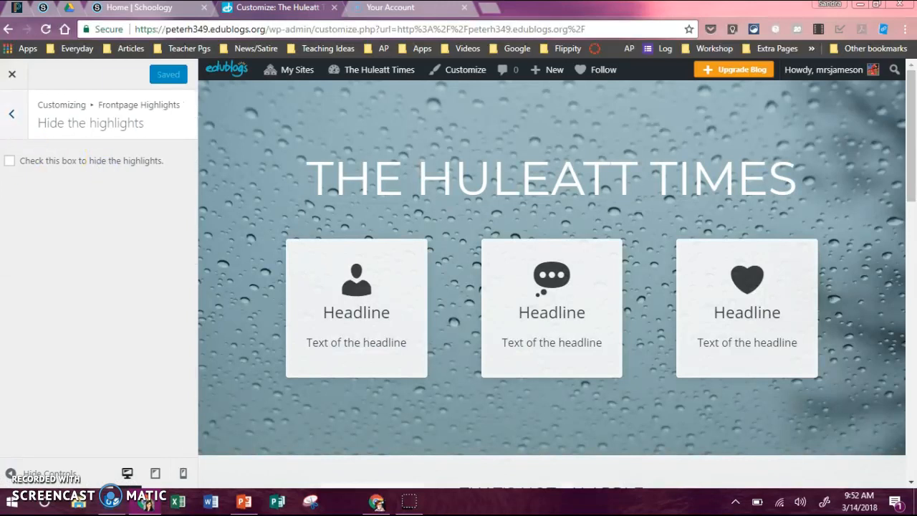
pyautogui.click(10, 160)
pyautogui.click(151, 72)
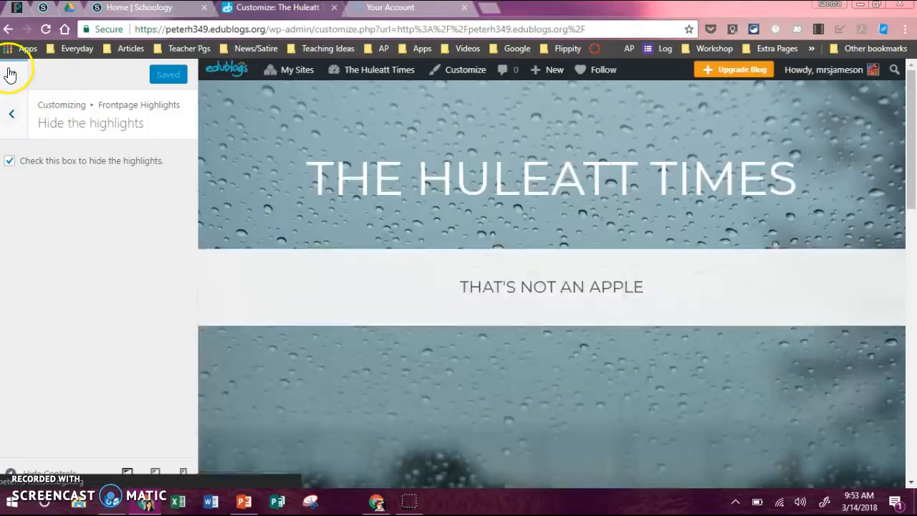
pyautogui.click(9, 73)
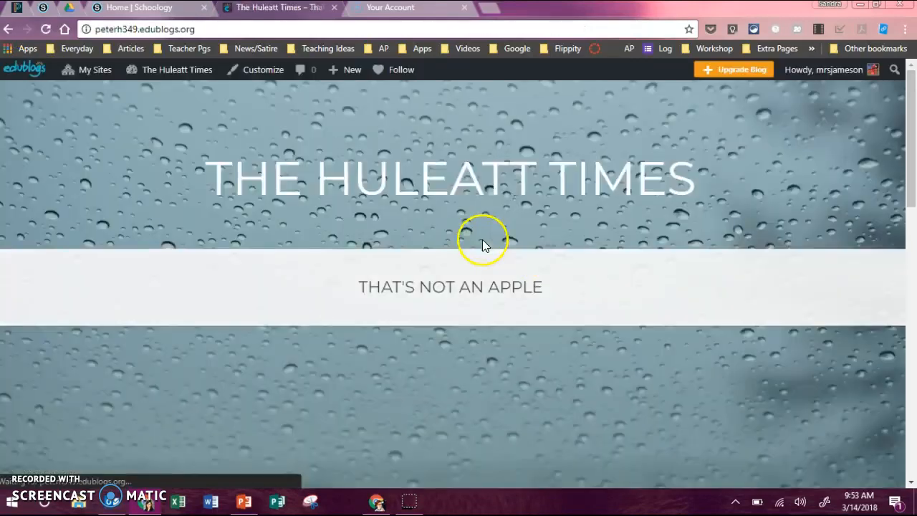
# Look over the student blog's front page, from the header and tagline down to its posts.
pyautogui.scroll(-2, 487, 229)
pyautogui.scroll(3, 498, 239)
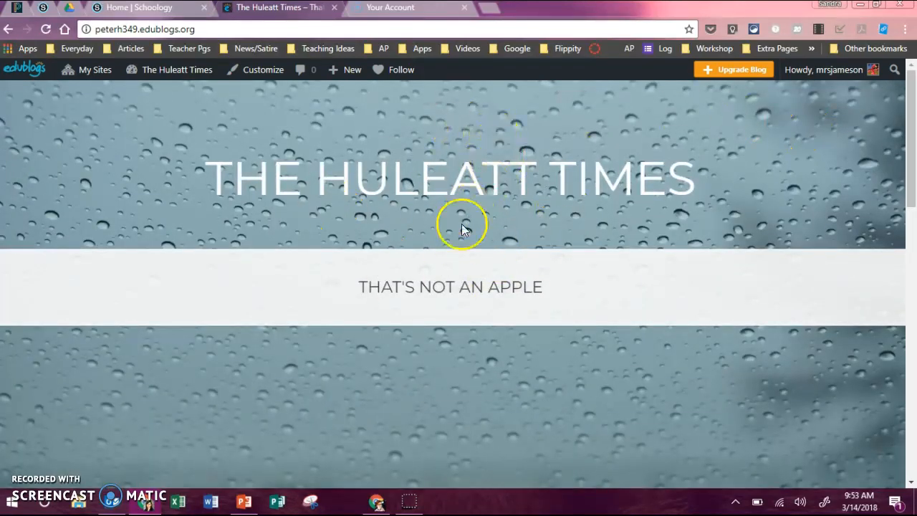
pyautogui.scroll(-4, 420, 297)
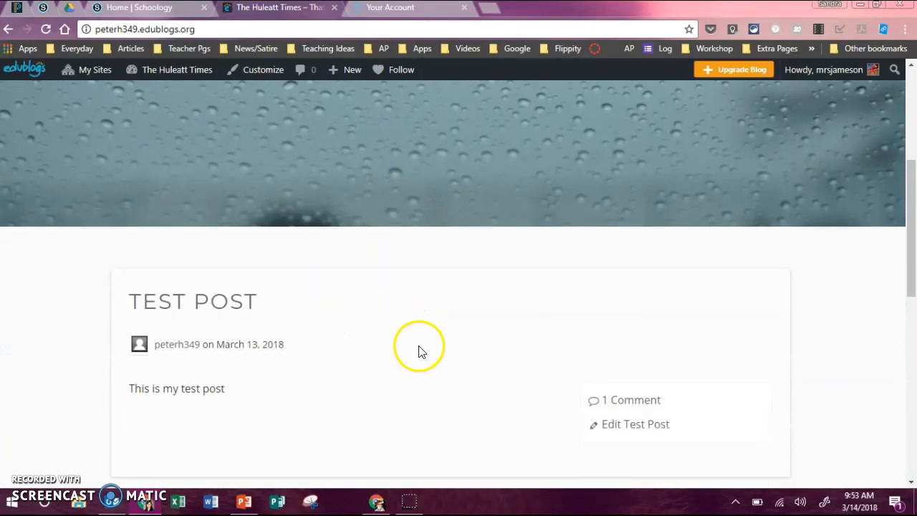
pyautogui.scroll(-3, 421, 351)
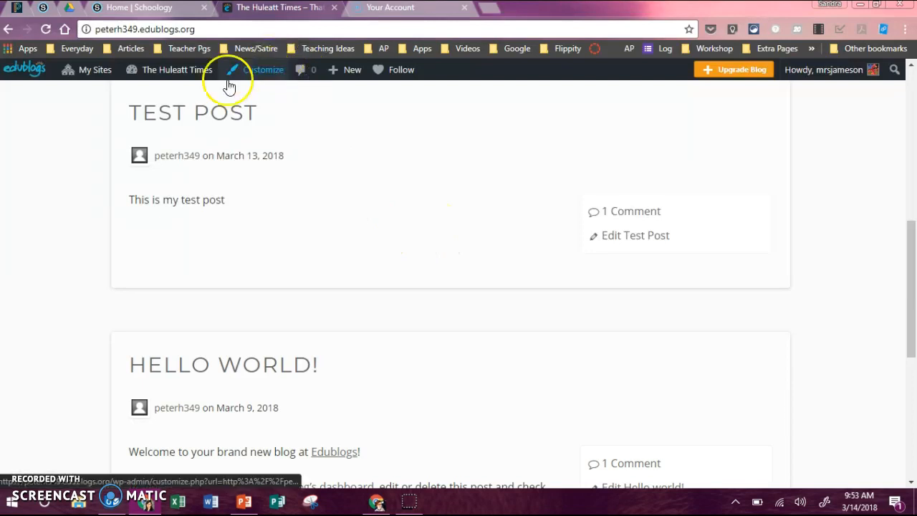
# Switch from the student blog to the AP Lang class blog's dashboard.
pyautogui.moveTo(145, 75)
pyautogui.moveTo(85, 69)
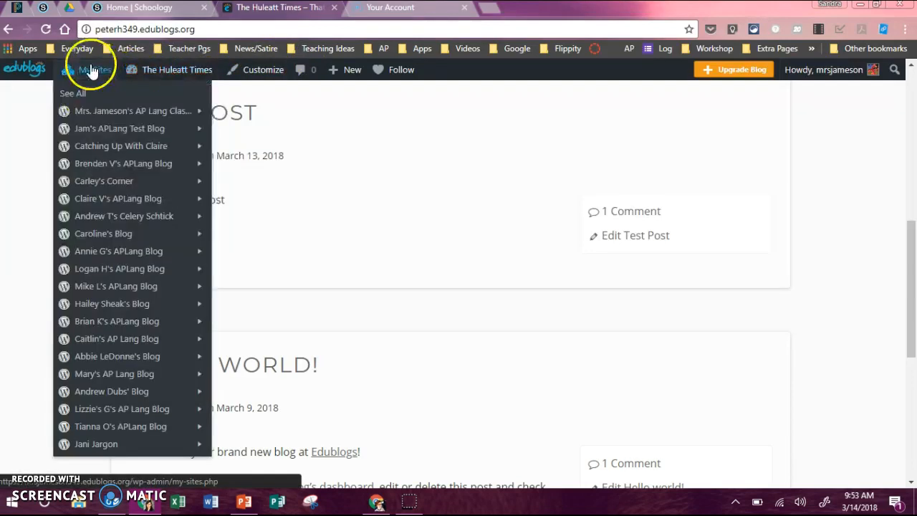
pyautogui.moveTo(100, 115)
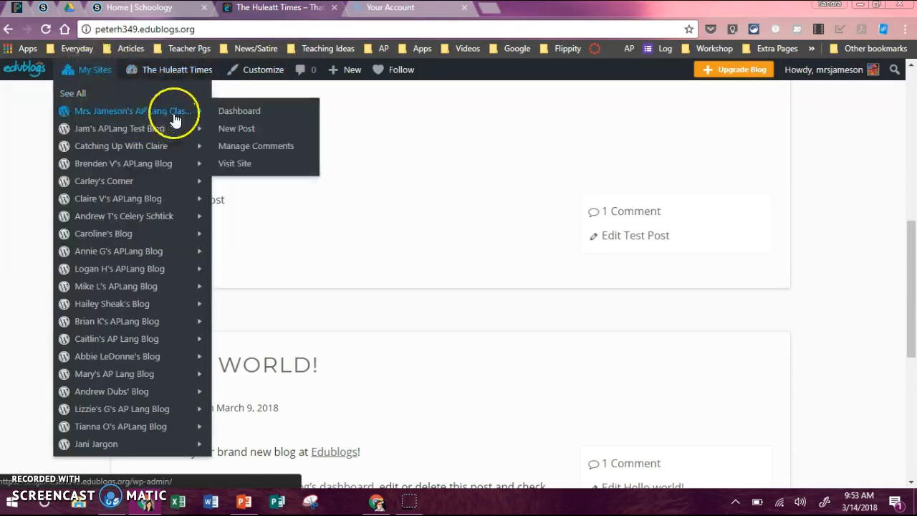
pyautogui.click(238, 112)
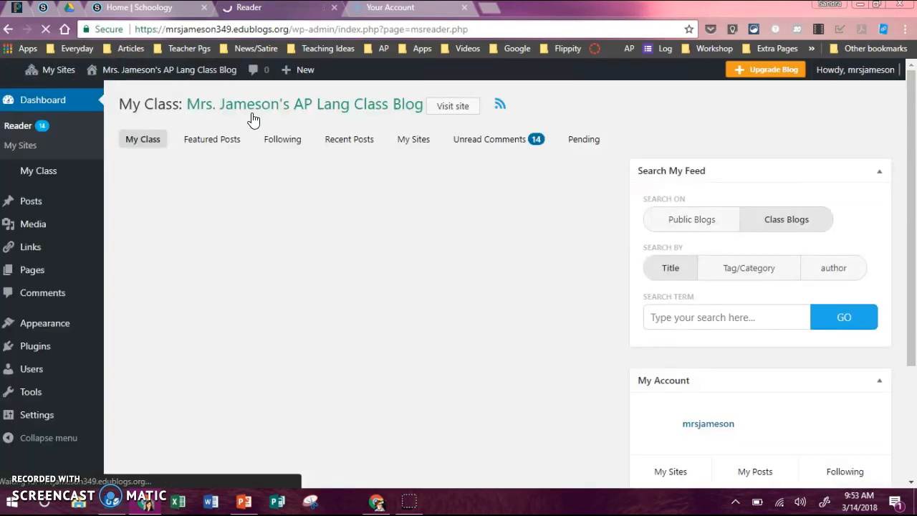
pyautogui.click(267, 303)
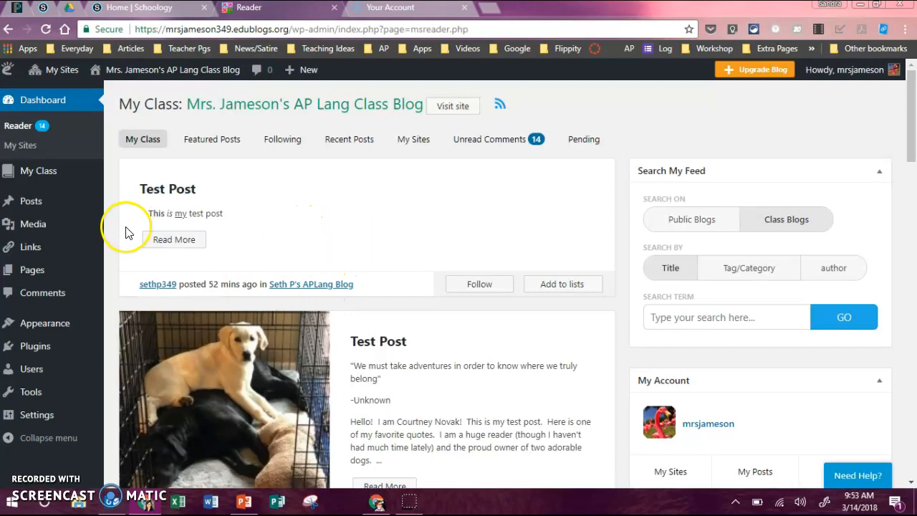
pyautogui.moveTo(30, 206)
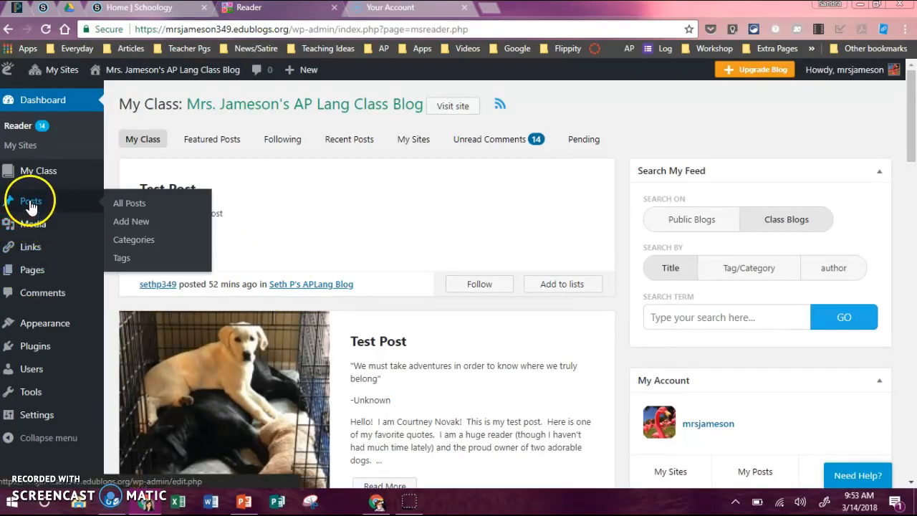
pyautogui.moveTo(38, 280)
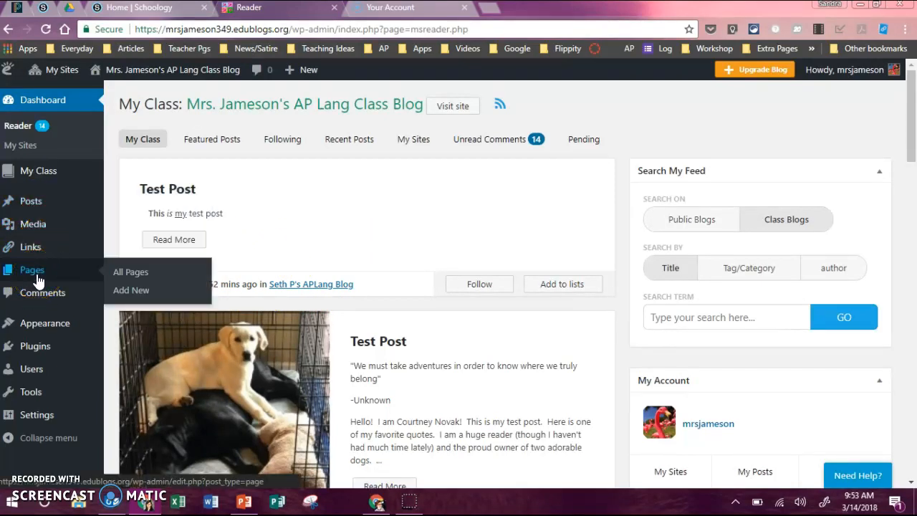
pyautogui.click(44, 272)
pyautogui.click(46, 252)
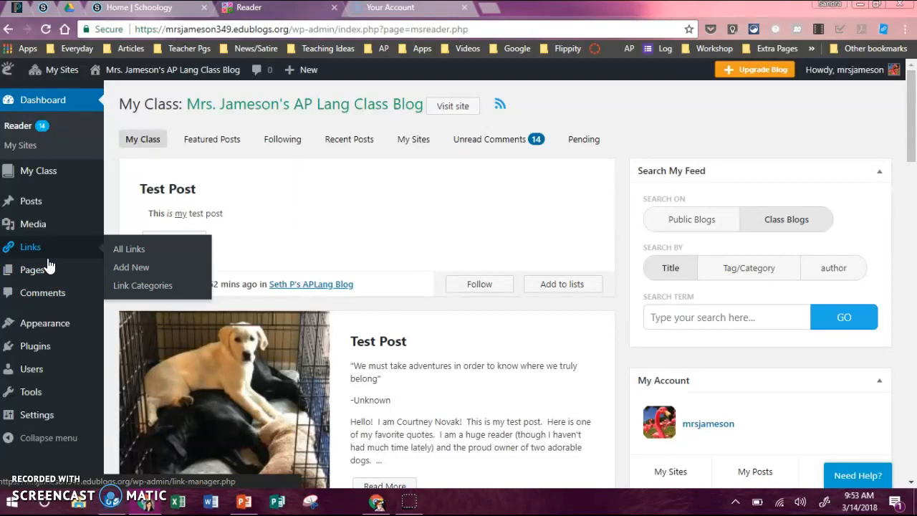
pyautogui.click(49, 268)
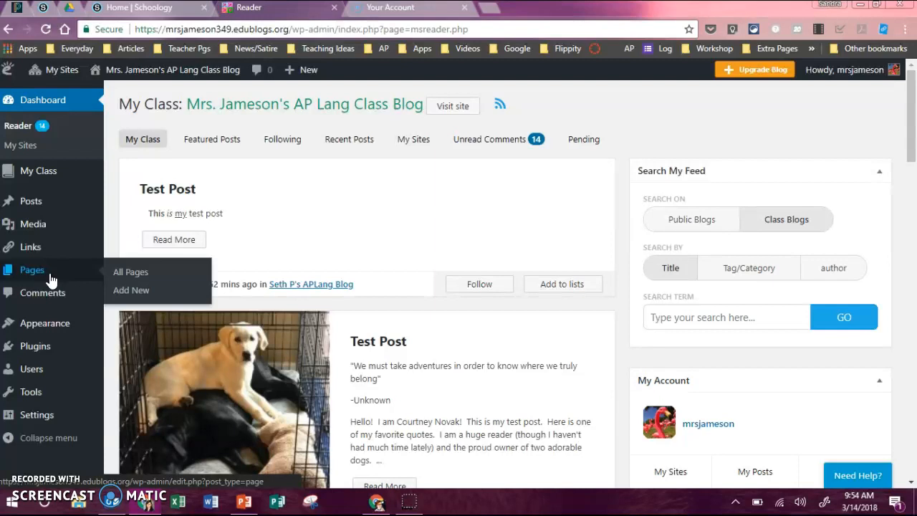
pyautogui.click(32, 206)
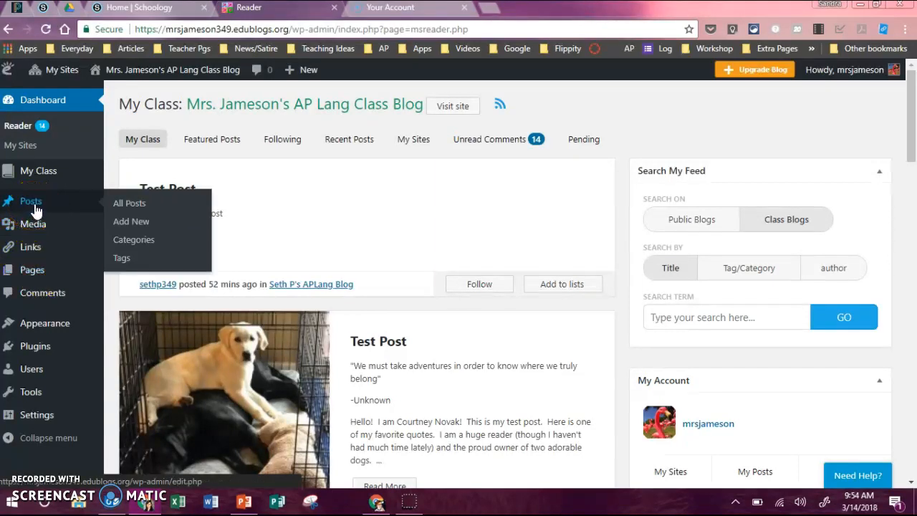
# Open the class blog's public site in a new tab and look over its front page.
pyautogui.moveTo(194, 67)
pyautogui.click(123, 94)
pyautogui.click(136, 99)
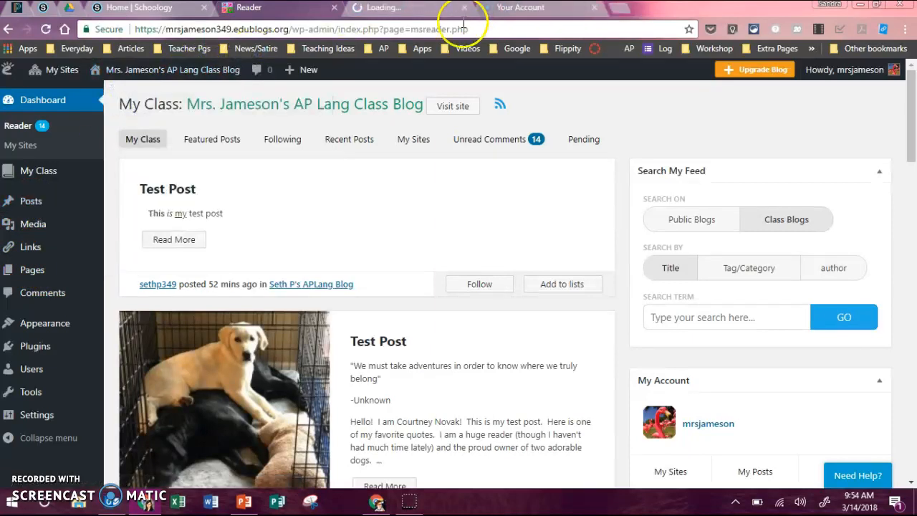
pyautogui.click(417, 14)
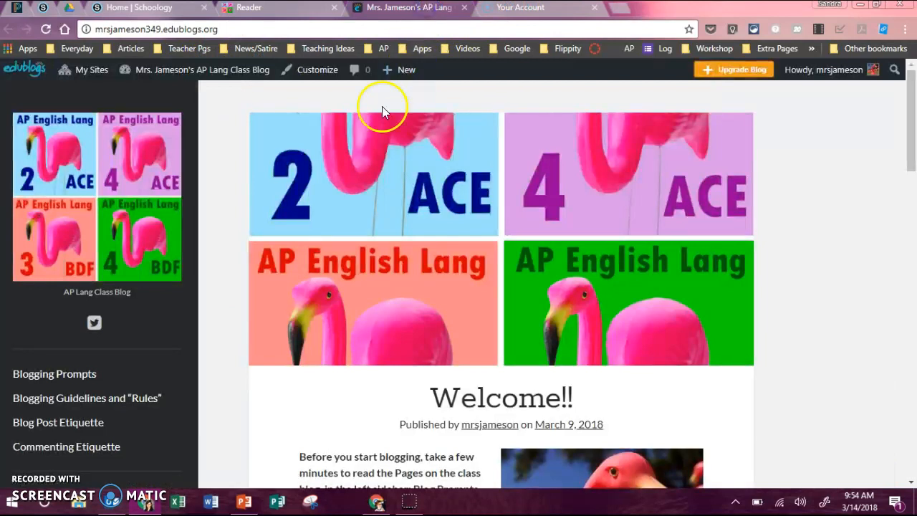
pyautogui.scroll(-2, 135, 309)
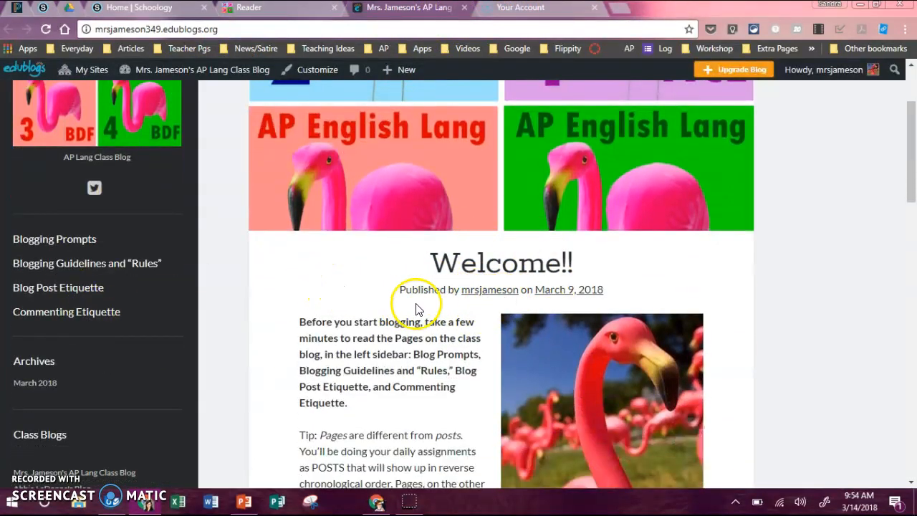
pyautogui.scroll(-8, 582, 293)
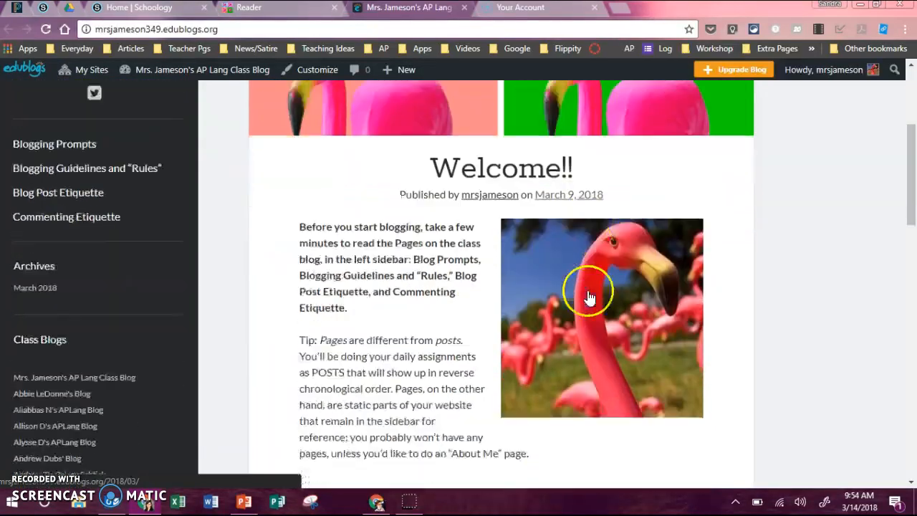
pyautogui.scroll(6, 471, 265)
pyautogui.scroll(2, 469, 250)
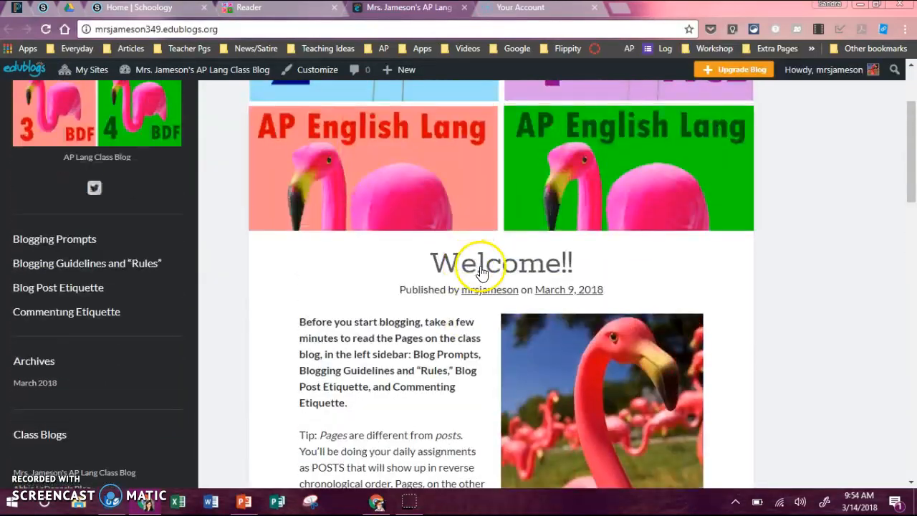
# Open the "Welcome!!" post and look through it down to the comment form.
pyautogui.click(475, 264)
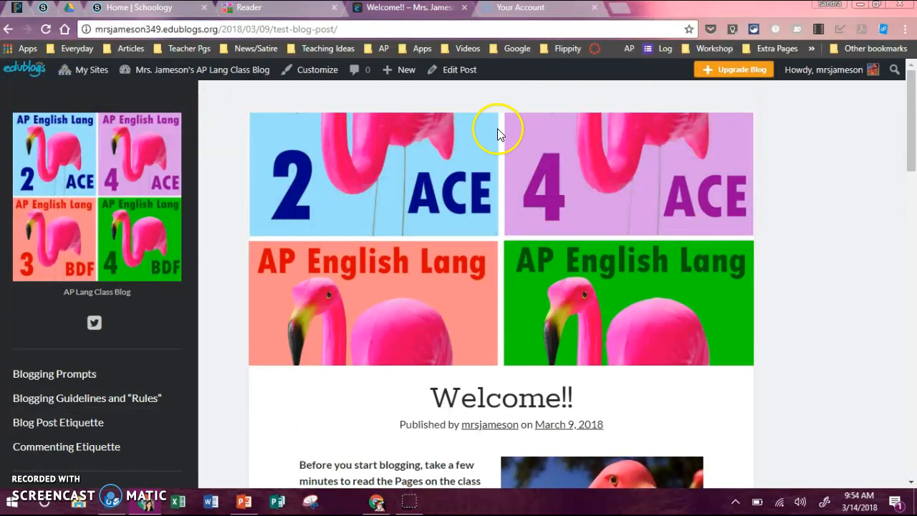
pyautogui.scroll(-10, 497, 128)
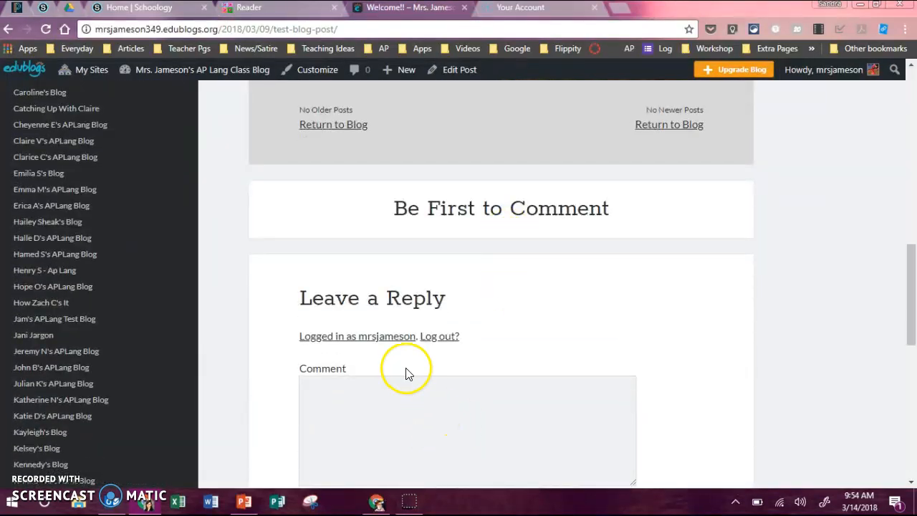
pyautogui.scroll(7, 466, 342)
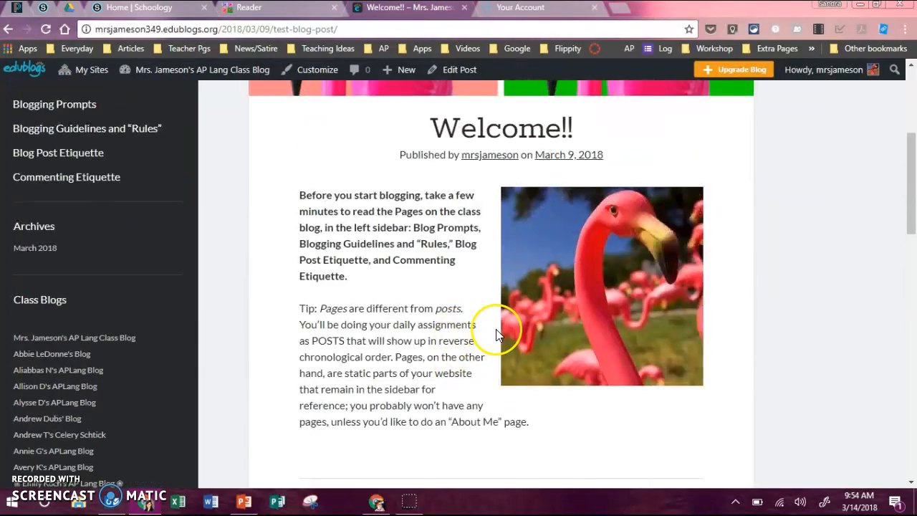
pyautogui.scroll(1, 511, 335)
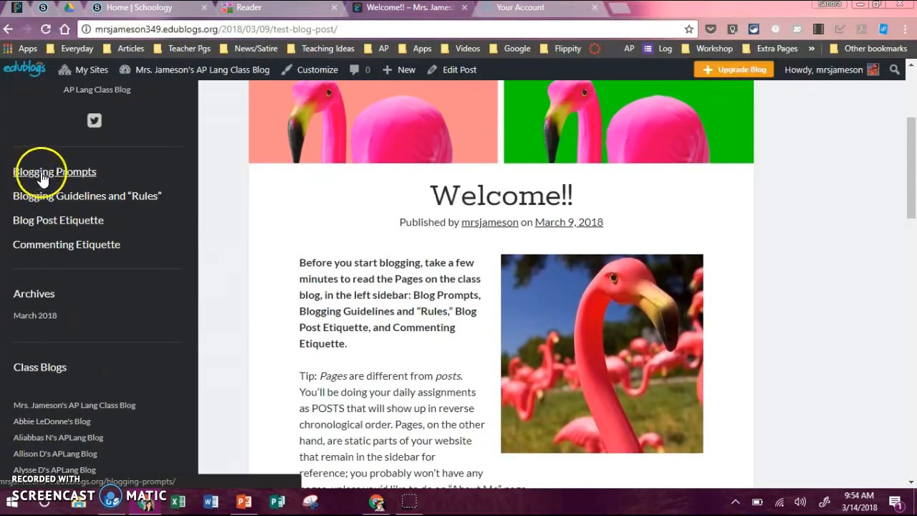
# Open the class blog's Blogging Guidelines and "Rules" page and look over its text.
pyautogui.click(63, 205)
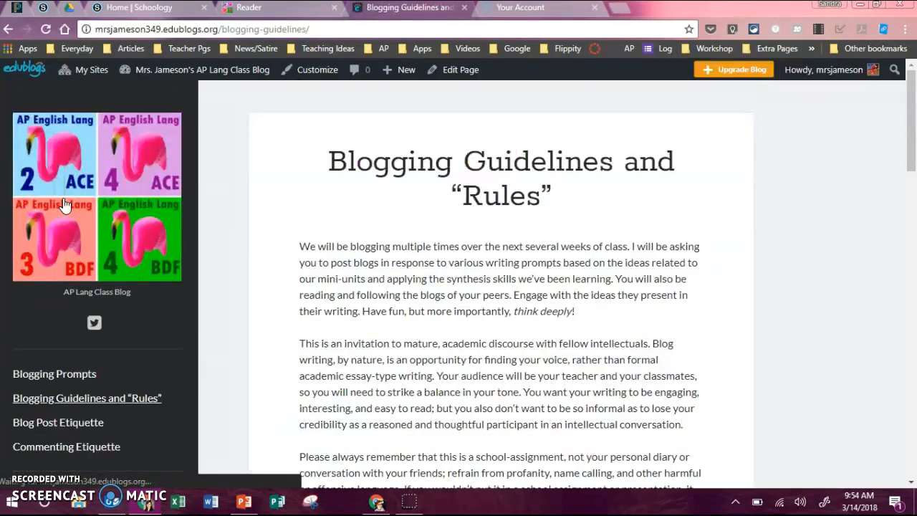
pyautogui.scroll(-1, 475, 199)
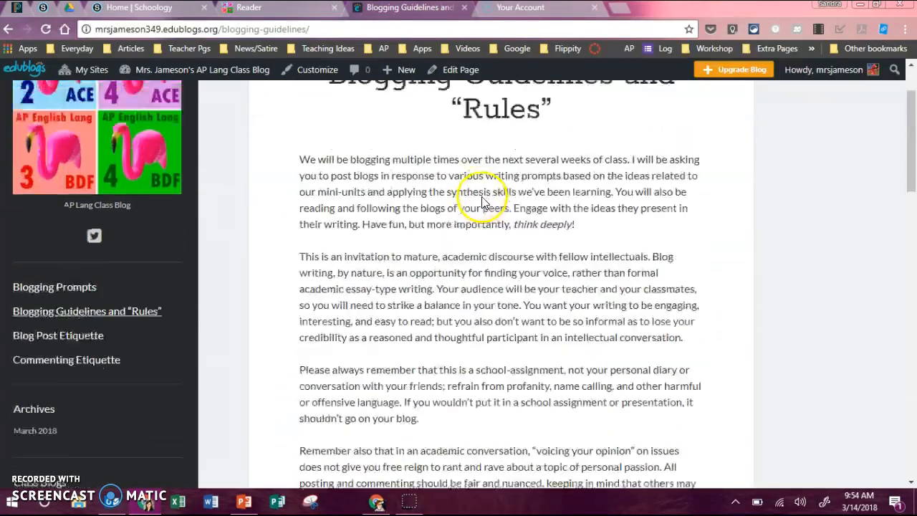
pyautogui.scroll(1, 481, 203)
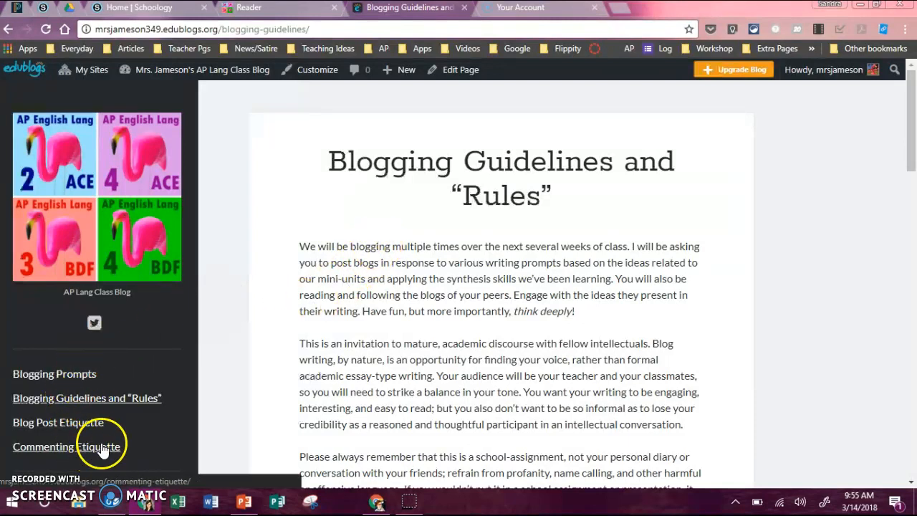
# Look over the opening paragraphs of the Blogging Guidelines and "Rules" page.
pyautogui.scroll(-5, 591, 214)
pyautogui.scroll(4, 566, 218)
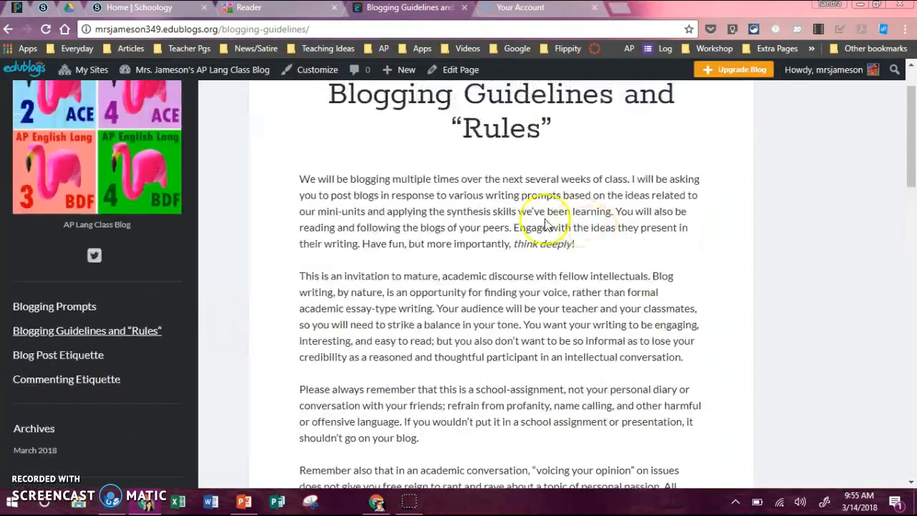
pyautogui.click(354, 268)
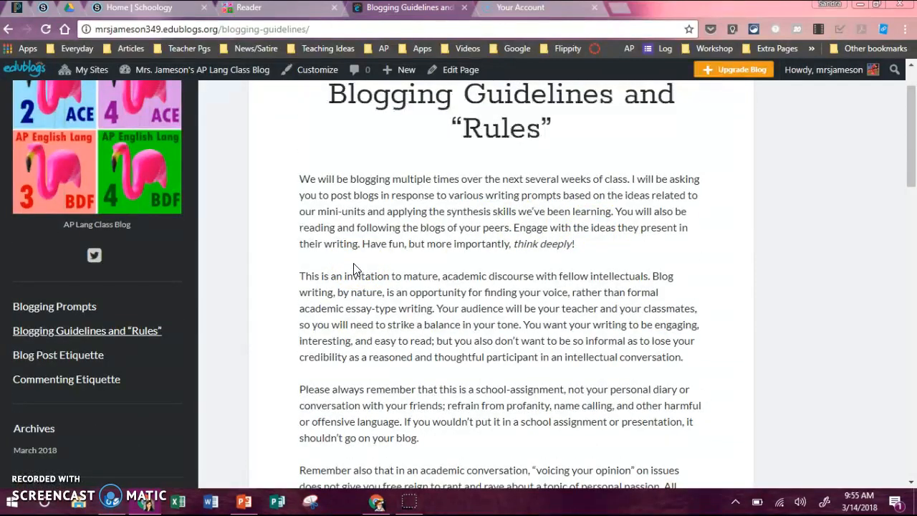
# Return to the class blog's dashboard and open the list of all its posts.
pyautogui.click(298, 8)
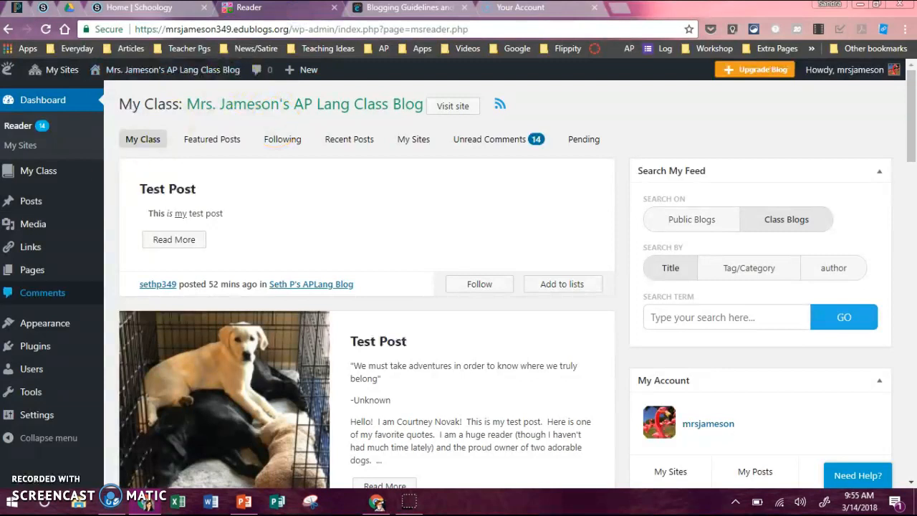
pyautogui.moveTo(26, 200)
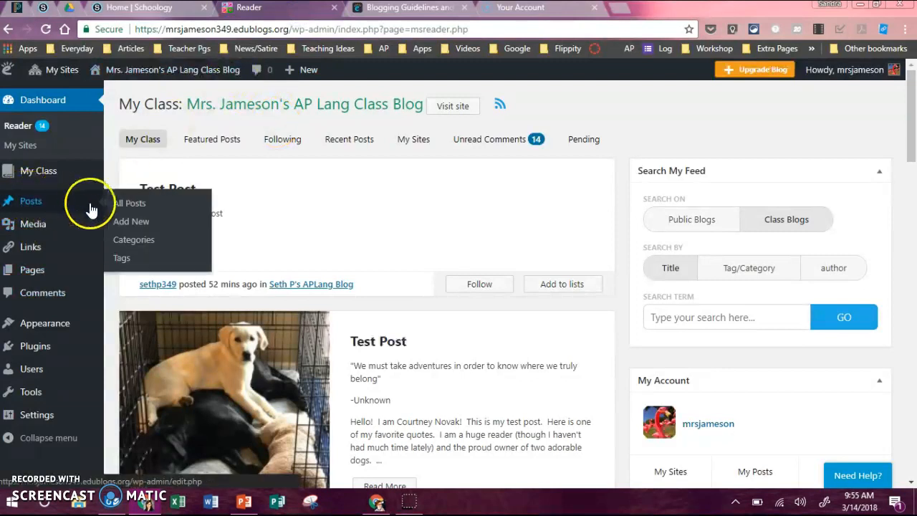
pyautogui.click(128, 207)
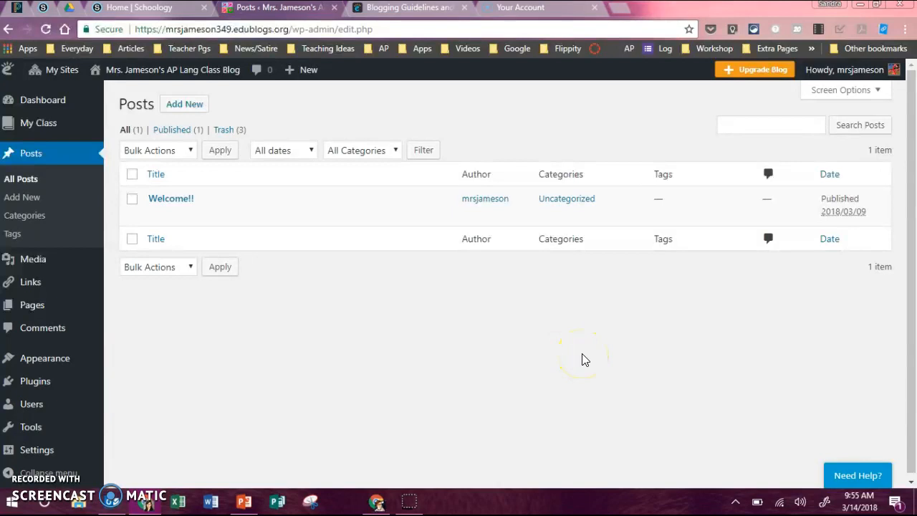
pyautogui.click(605, 332)
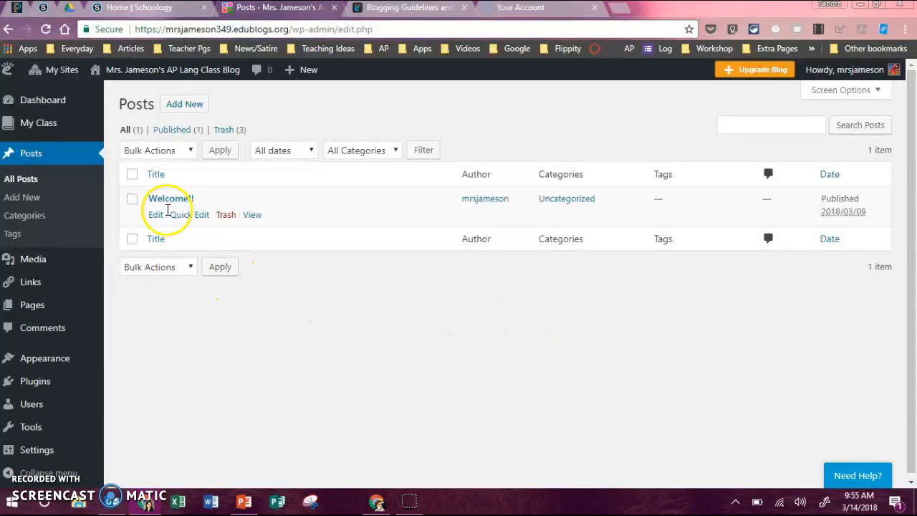
pyautogui.click(133, 199)
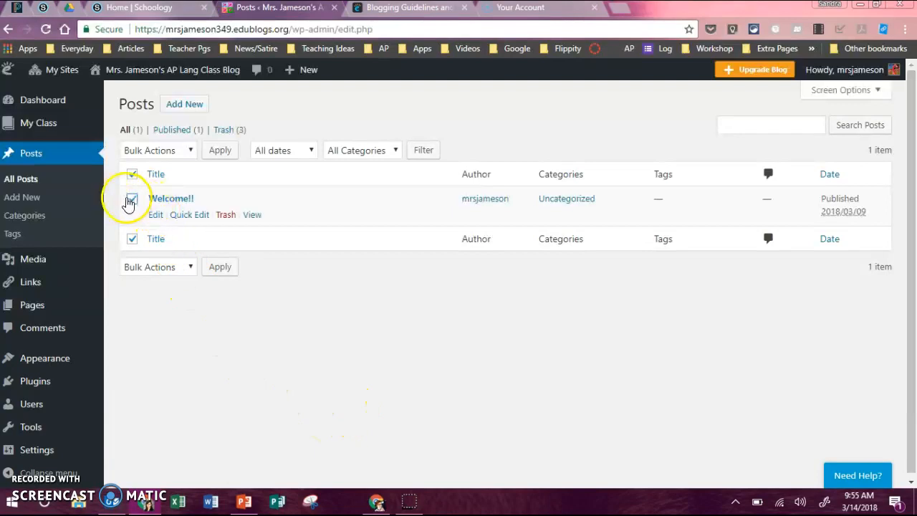
pyautogui.click(131, 199)
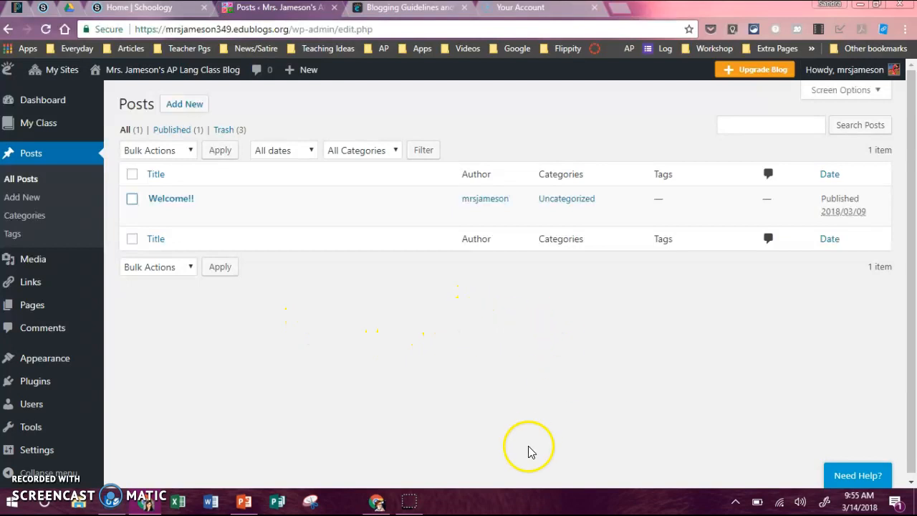
pyautogui.click(738, 445)
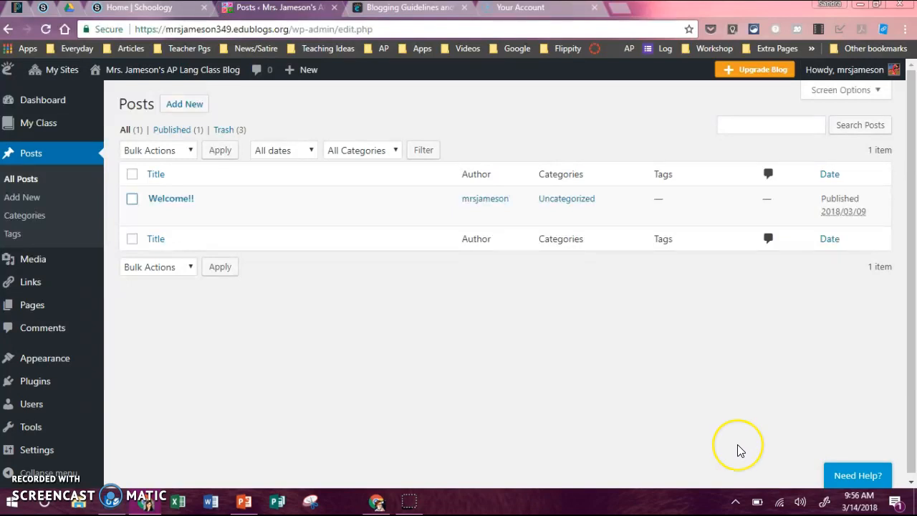
pyautogui.click(746, 443)
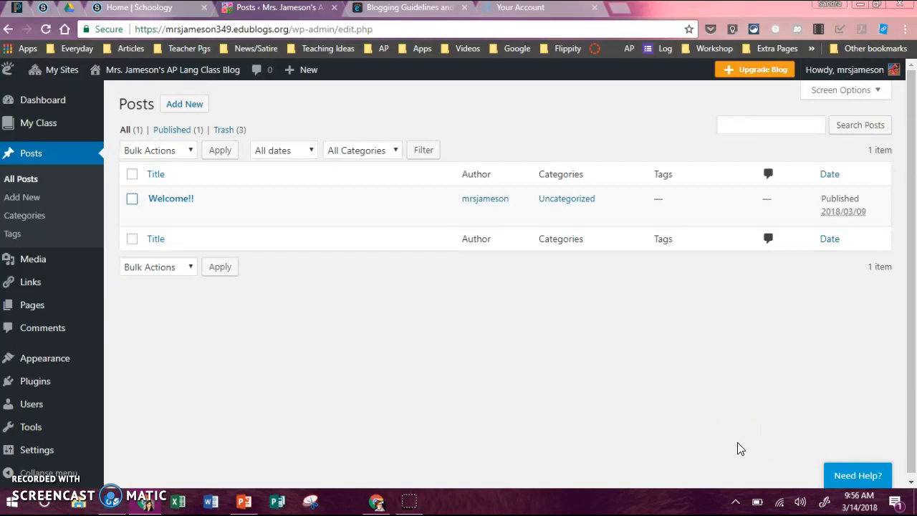
# Start a new post titled "Test Post Bl 3BDF" with a body introducing the teacher's third block BDF class and the National School Walkout absences.
pyautogui.moveTo(196, 215)
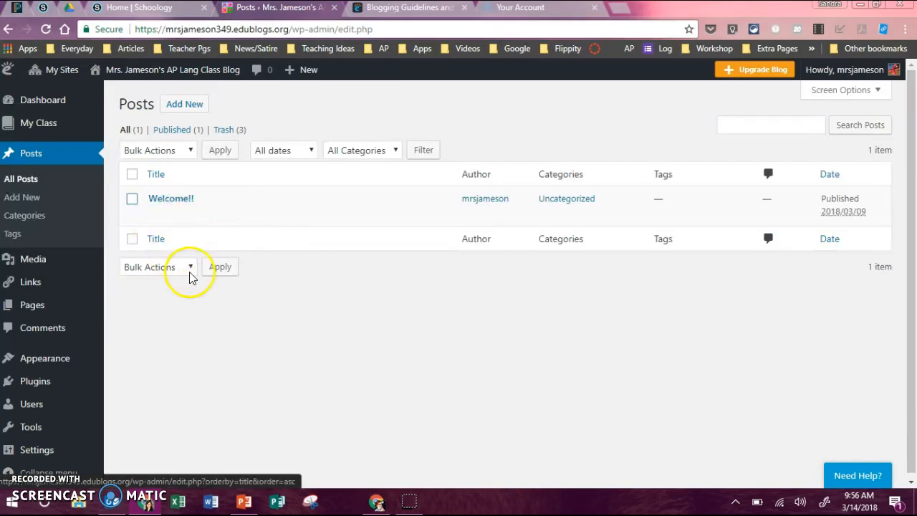
pyautogui.click(179, 105)
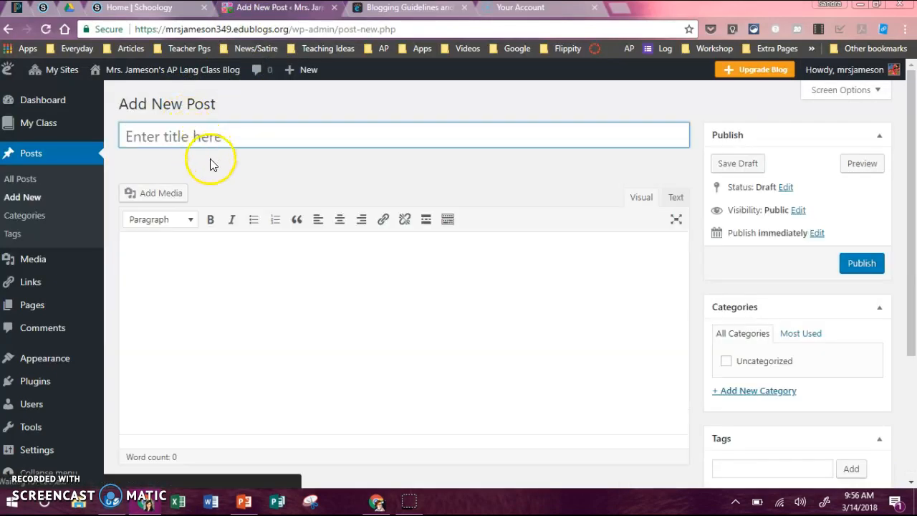
pyautogui.click(206, 141)
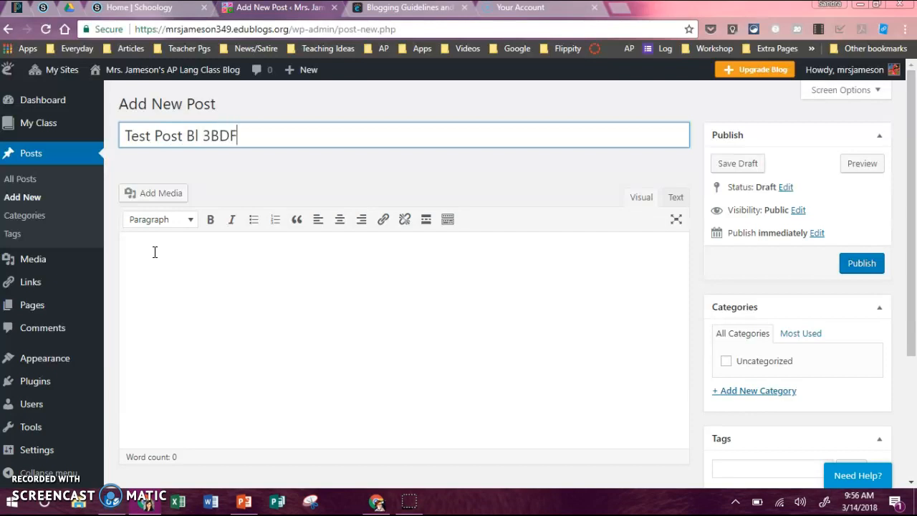
pyautogui.click(200, 352)
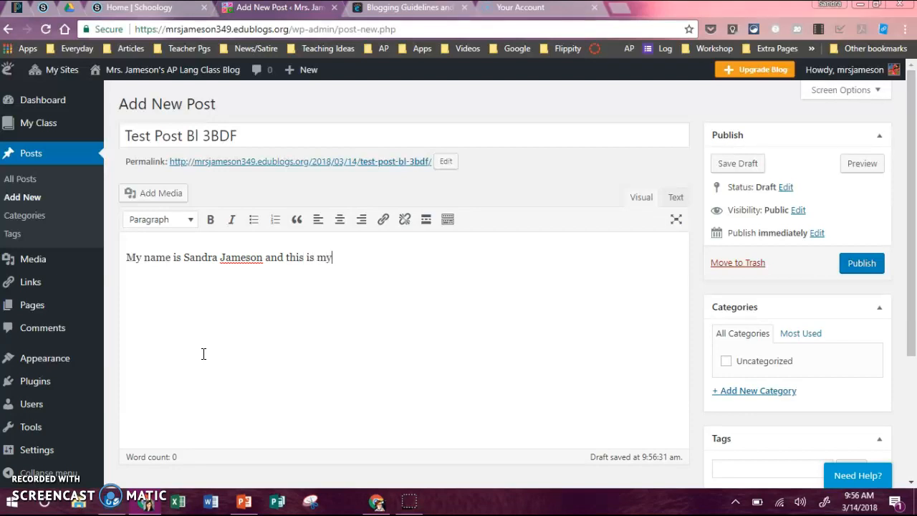
pyautogui.write('rd blogk')
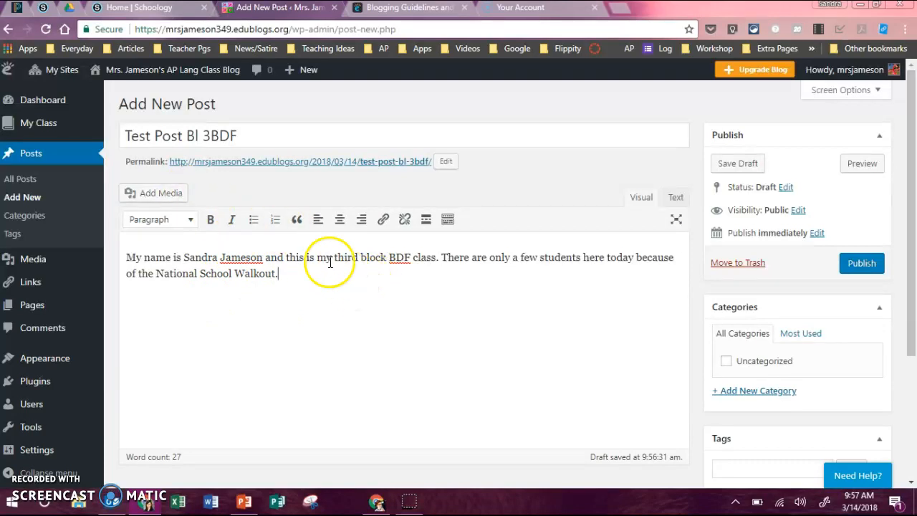
# Insert the "alligator in a vest" investigator image from the media library into the post.
pyautogui.click(166, 196)
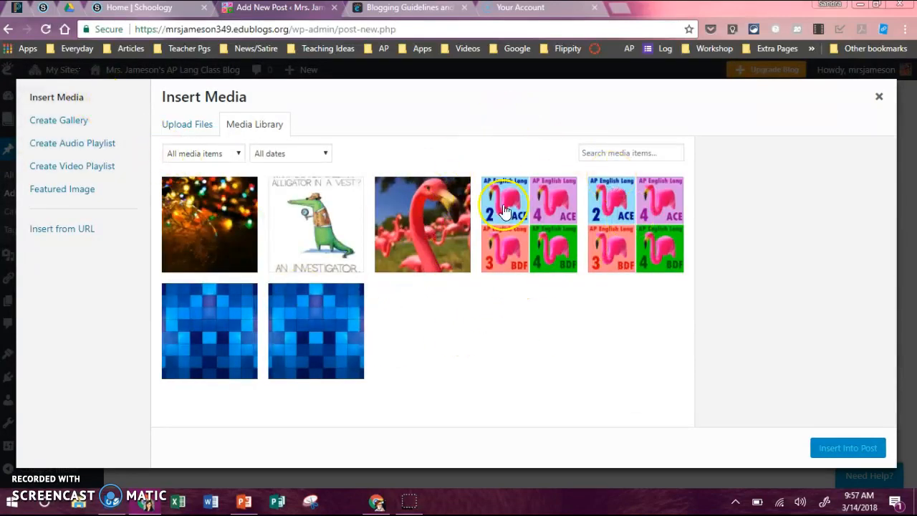
pyautogui.click(210, 133)
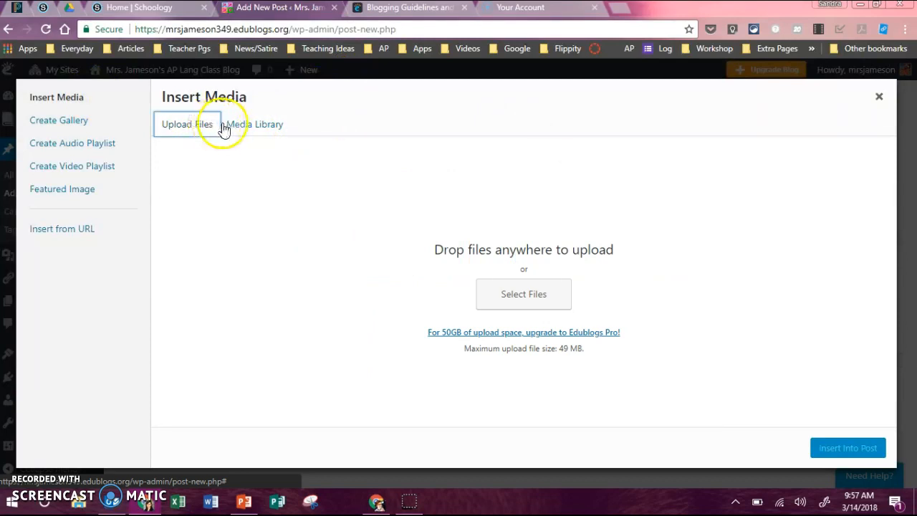
pyautogui.click(240, 131)
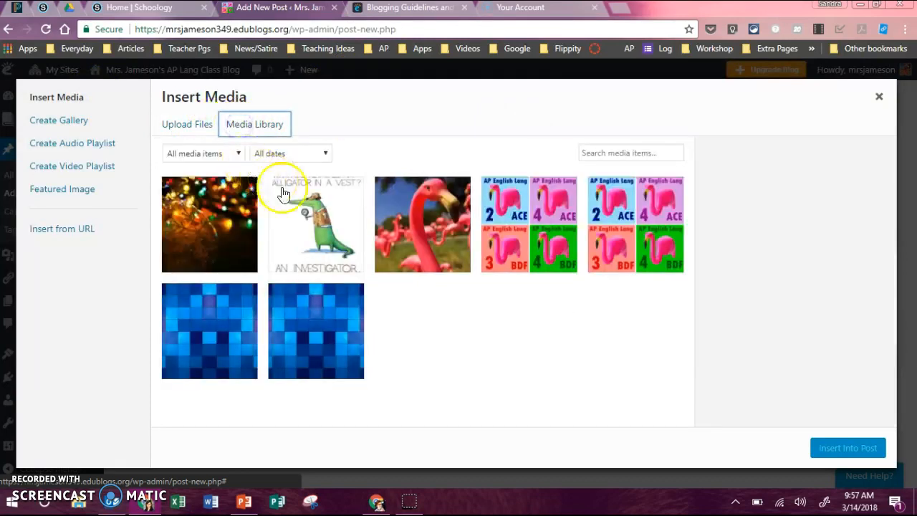
pyautogui.click(302, 213)
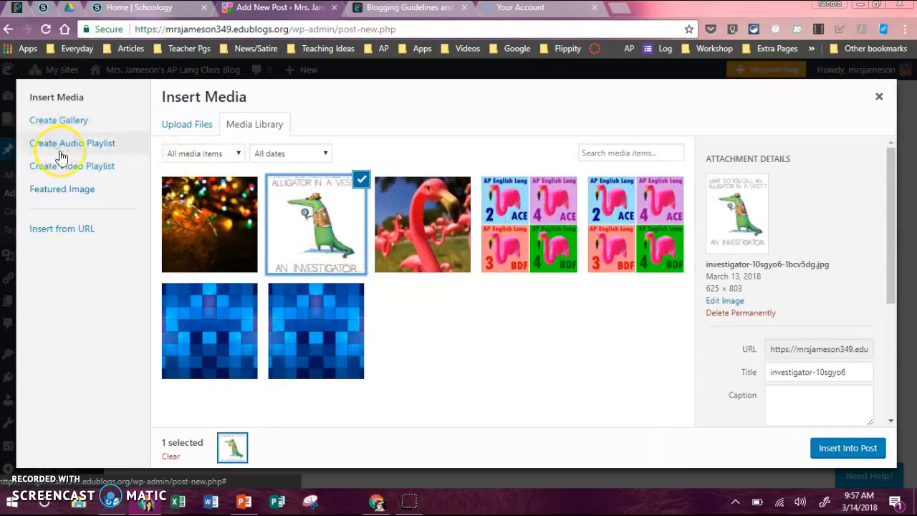
pyautogui.click(81, 189)
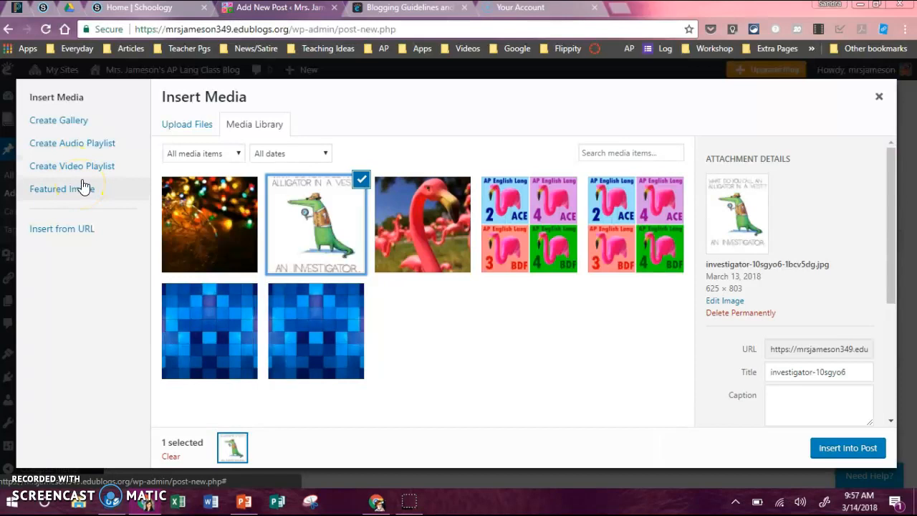
pyautogui.click(77, 194)
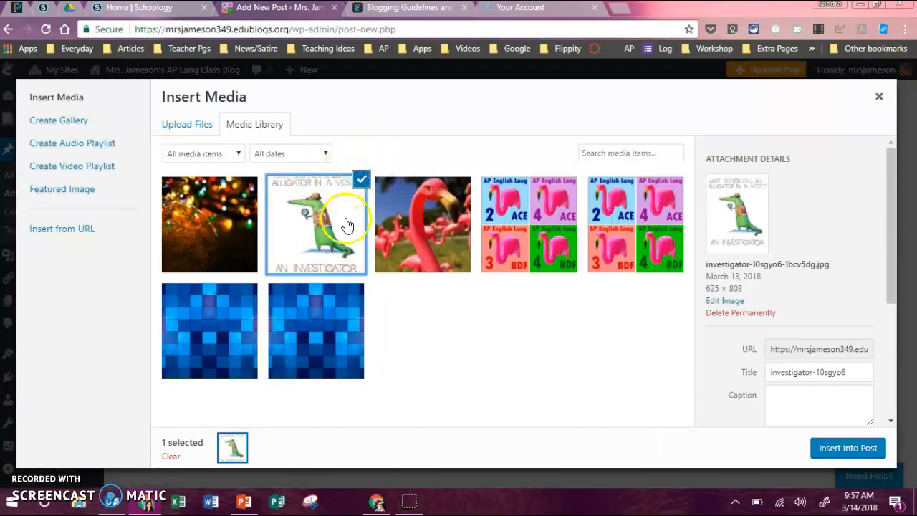
pyautogui.click(849, 449)
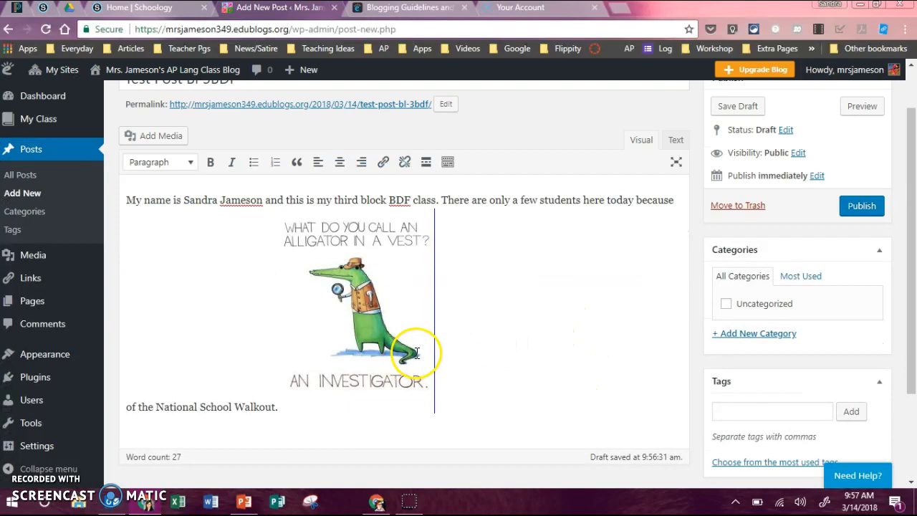
# Try different alignments for the alligator image in the post body and leave it aligned left.
pyautogui.click(388, 288)
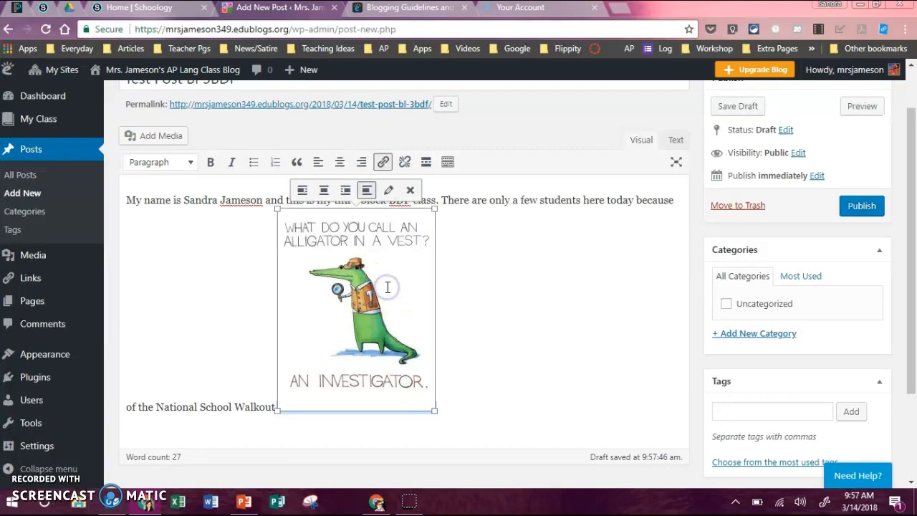
pyautogui.click(301, 191)
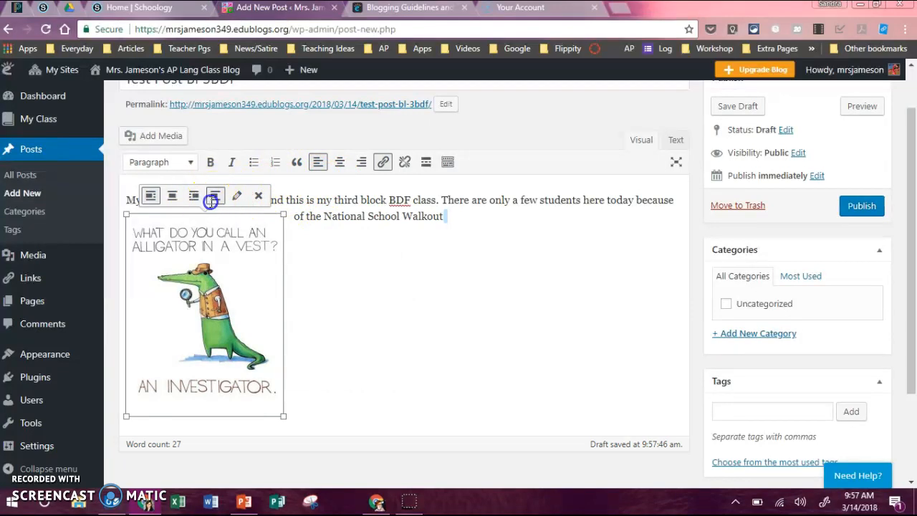
pyautogui.click(215, 196)
pyautogui.click(347, 192)
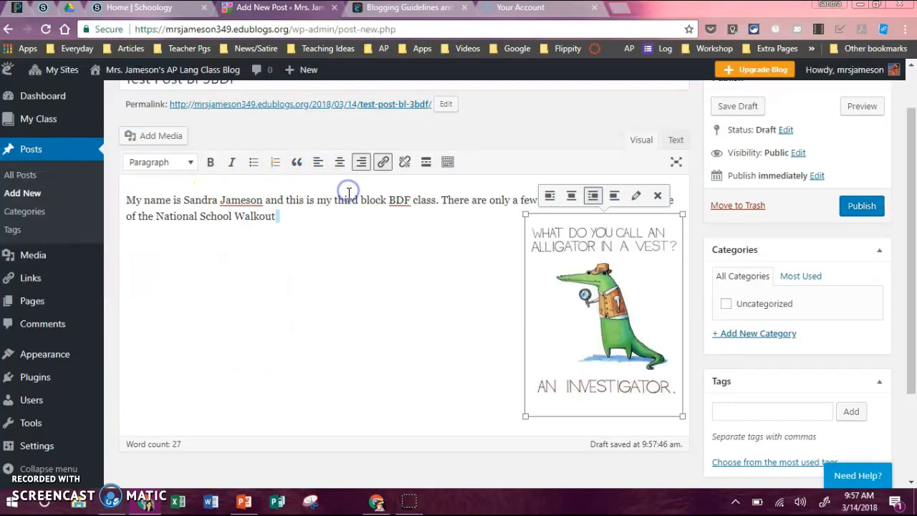
pyautogui.click(553, 197)
# Format the post's whole body text as Heading 2.
pyautogui.moveTo(479, 232); pyautogui.dragTo(373, 215)
pyautogui.click(445, 207)
pyautogui.moveTo(449, 215); pyautogui.dragTo(129, 196)
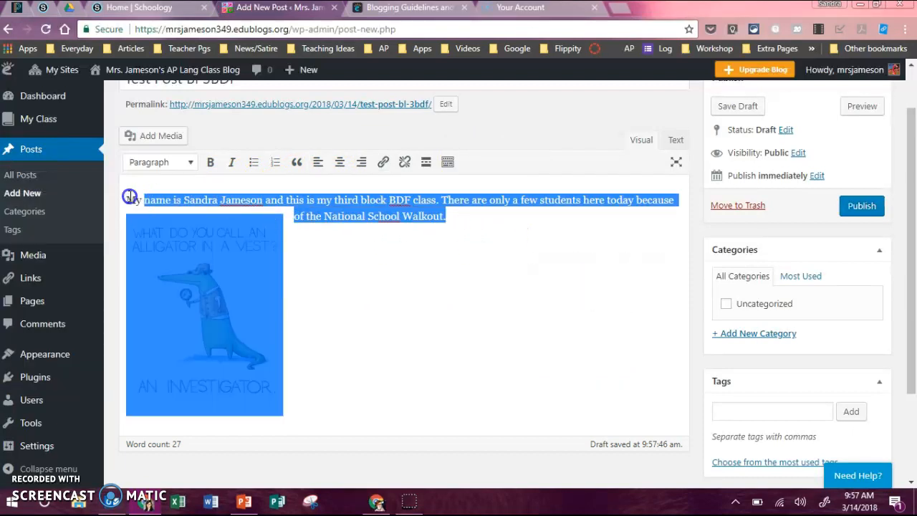
pyautogui.click(192, 164)
pyautogui.click(199, 247)
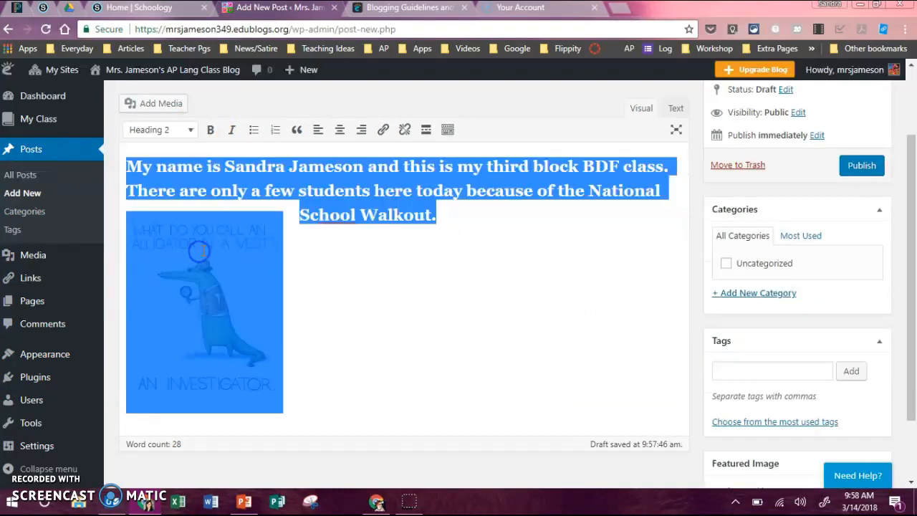
pyautogui.click(366, 224)
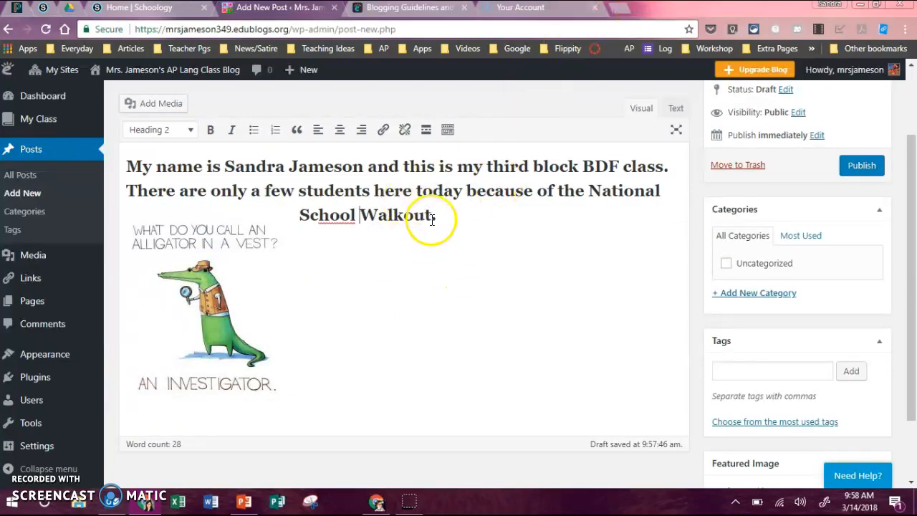
# Search the web for "national school walkout" in a new tab and look through the results.
pyautogui.click(621, 10)
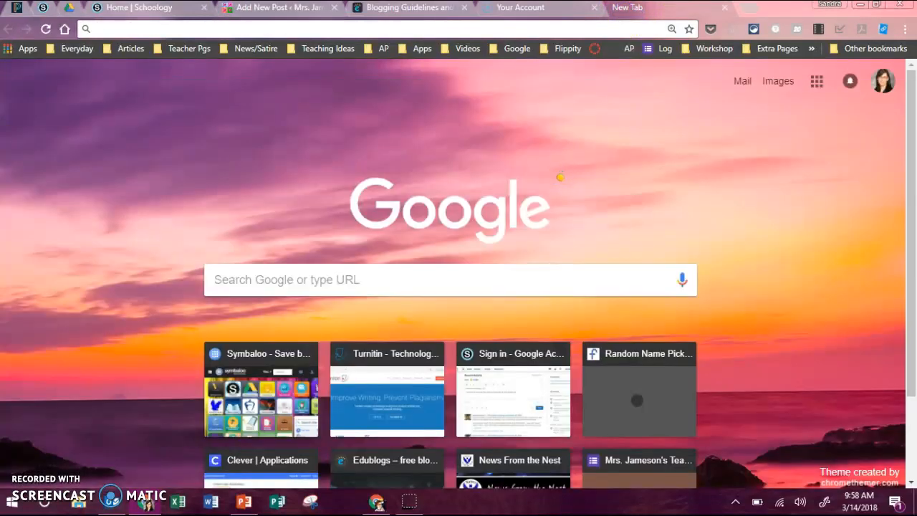
pyautogui.write('national school walk')
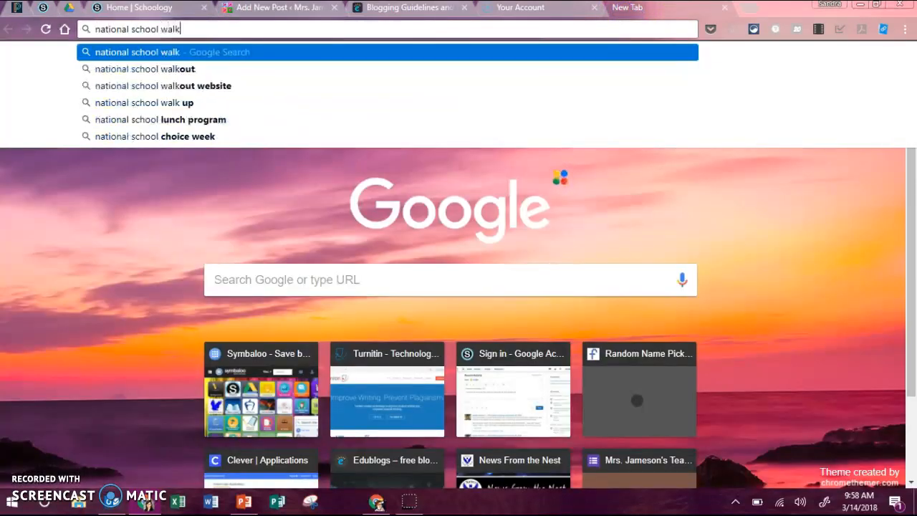
pyautogui.write('out')
pyautogui.press('Return')
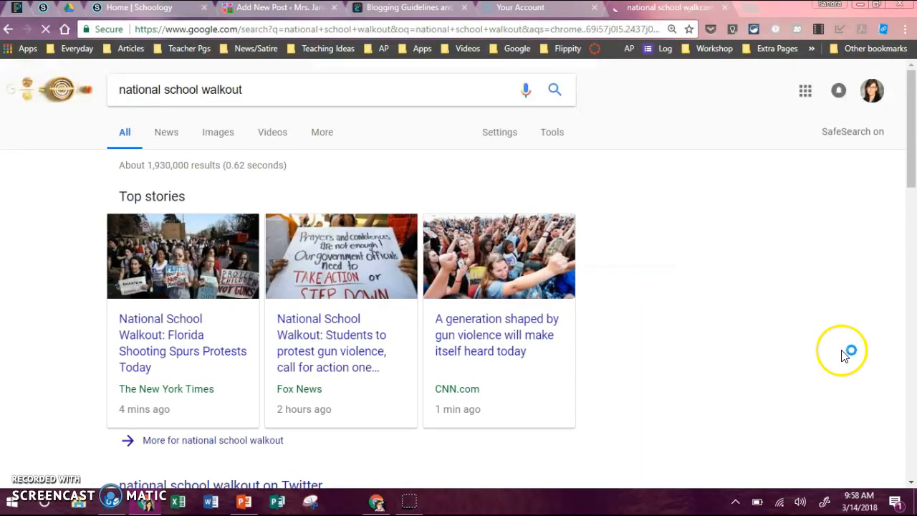
pyautogui.scroll(-4, 229, 308)
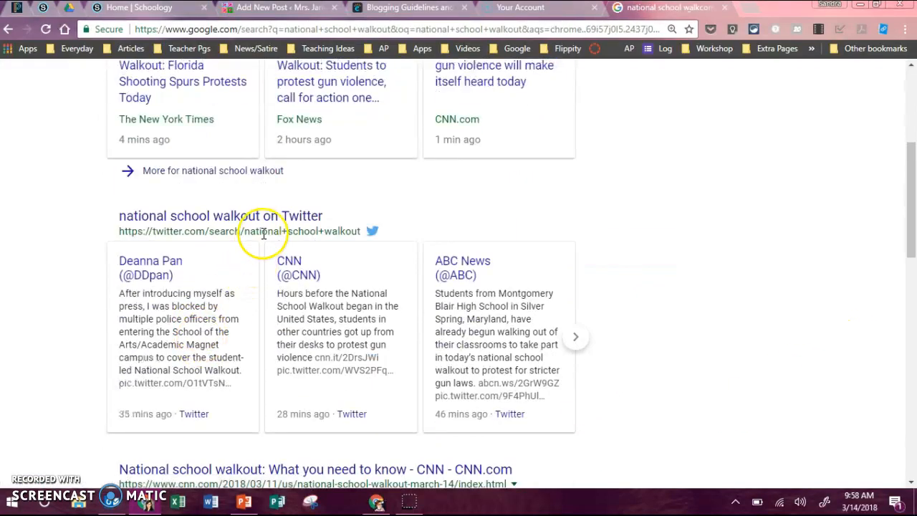
pyautogui.scroll(-4, 264, 233)
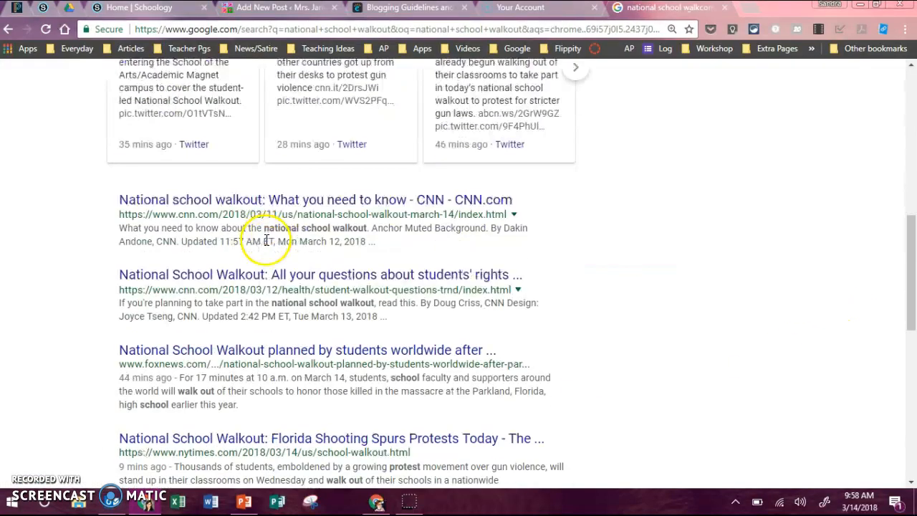
# Open CNN's "National school walkout: What you need to know" article and select its full web address.
pyautogui.click(267, 204)
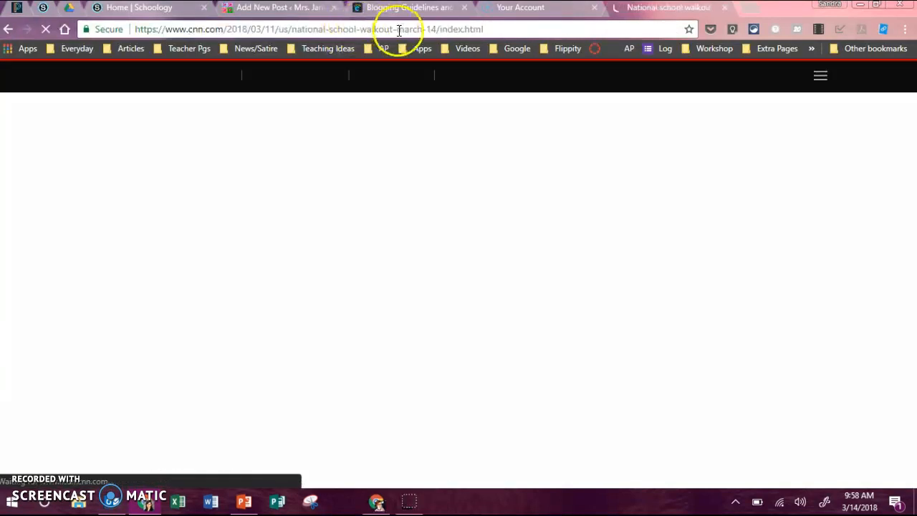
pyautogui.click(398, 30)
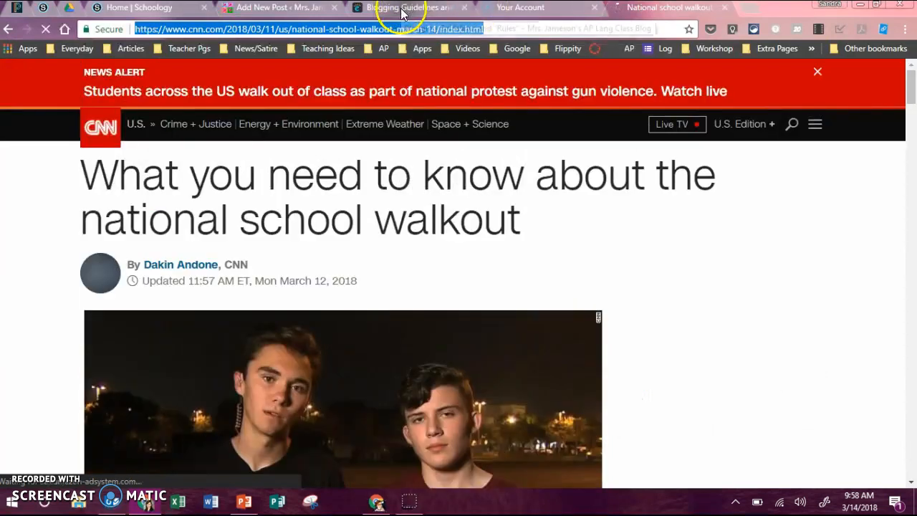
# Return to the post draft and try to link the words "National School Walkout" to the copied CNN article address.
pyautogui.click(292, 9)
pyautogui.moveTo(429, 215); pyautogui.dragTo(454, 222)
pyautogui.click(588, 189)
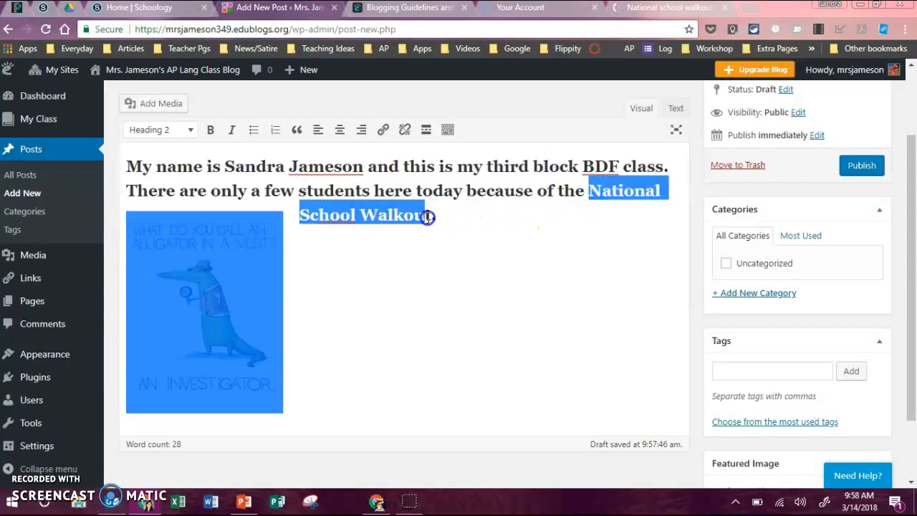
pyautogui.click(382, 129)
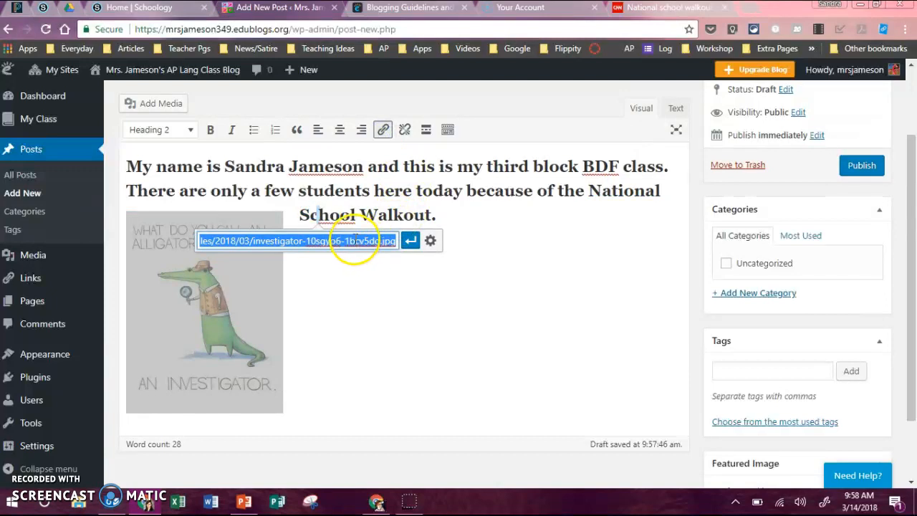
pyautogui.hotkey('ctrl', 'v')
pyautogui.click(494, 237)
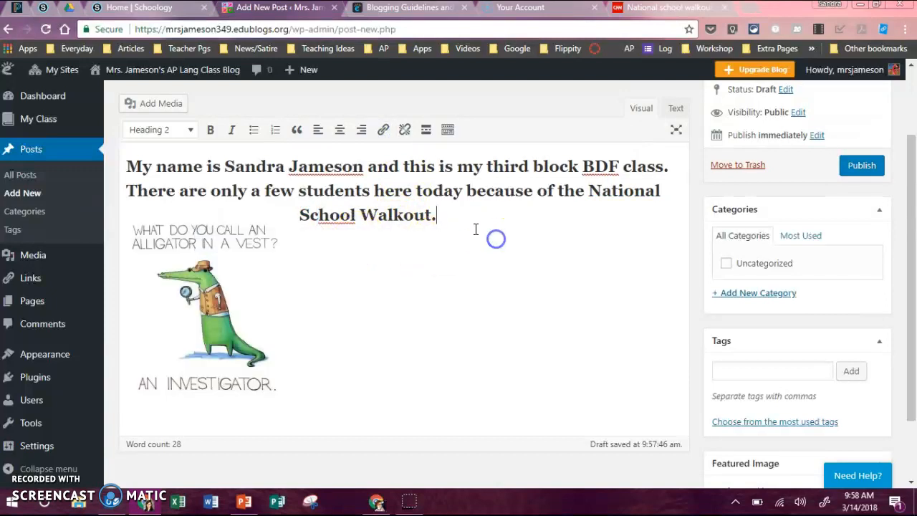
# Link the word "Walkout" in the post body to the copied CNN national school walkout article address.
pyautogui.moveTo(432, 219); pyautogui.dragTo(348, 225)
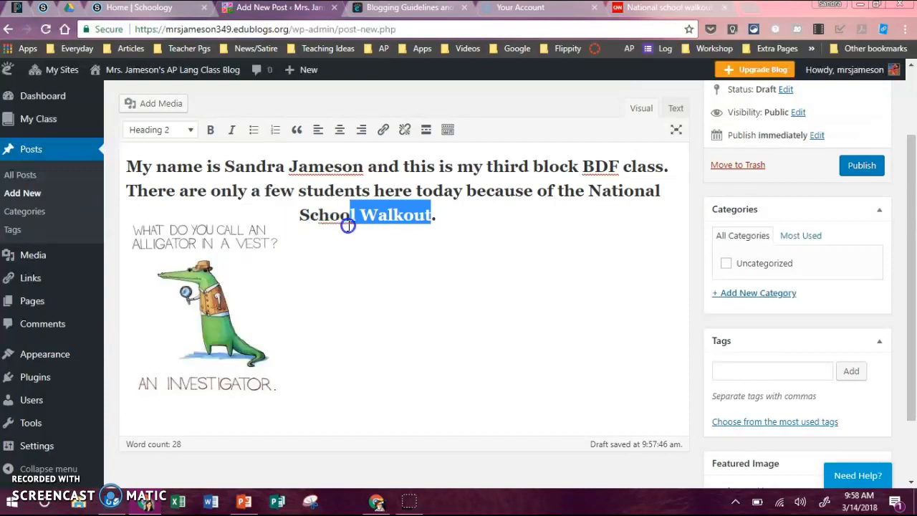
pyautogui.click(383, 130)
pyautogui.hotkey('ctrl', 'v')
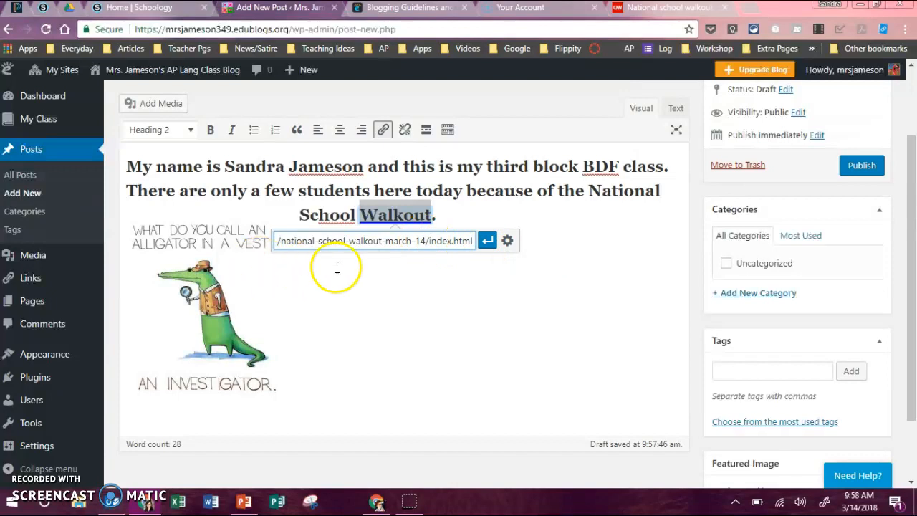
pyautogui.click(487, 240)
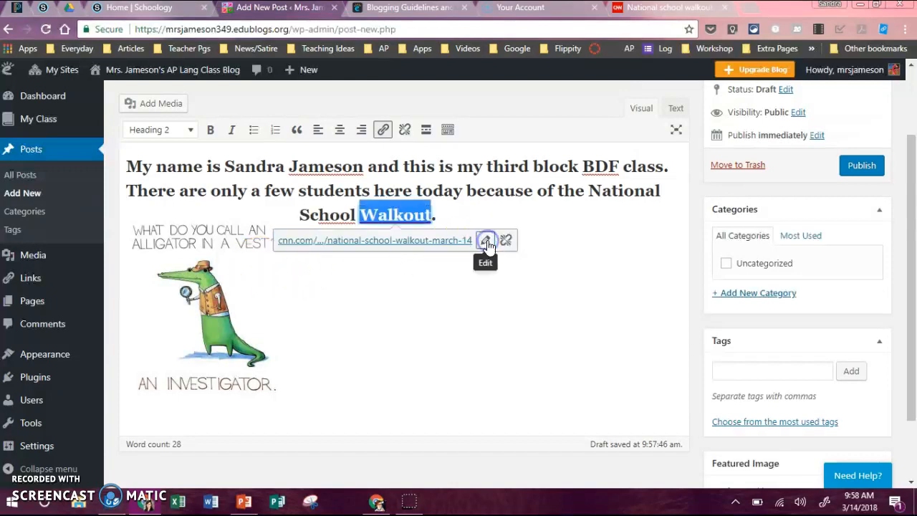
pyautogui.click(441, 315)
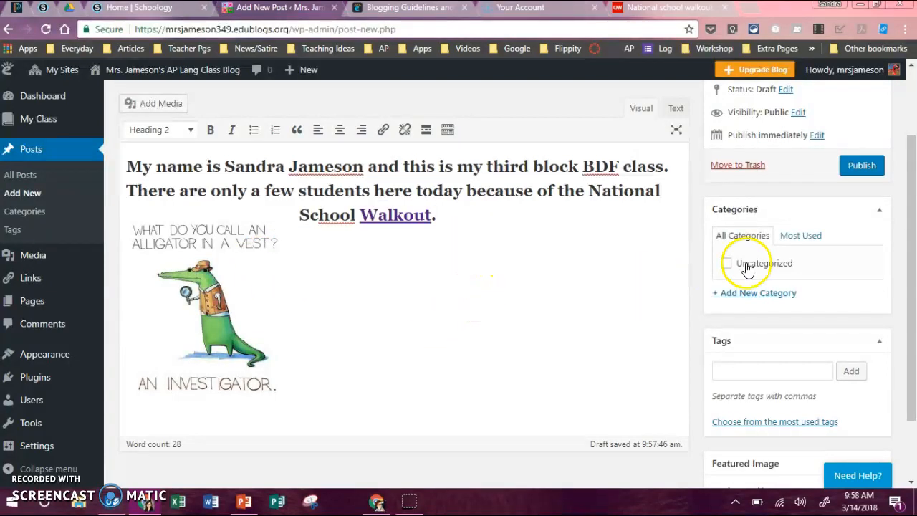
# Set the first blue-pattern-twitter-background image from the media library as the post's featured image and publish the post.
pyautogui.scroll(-2, 567, 279)
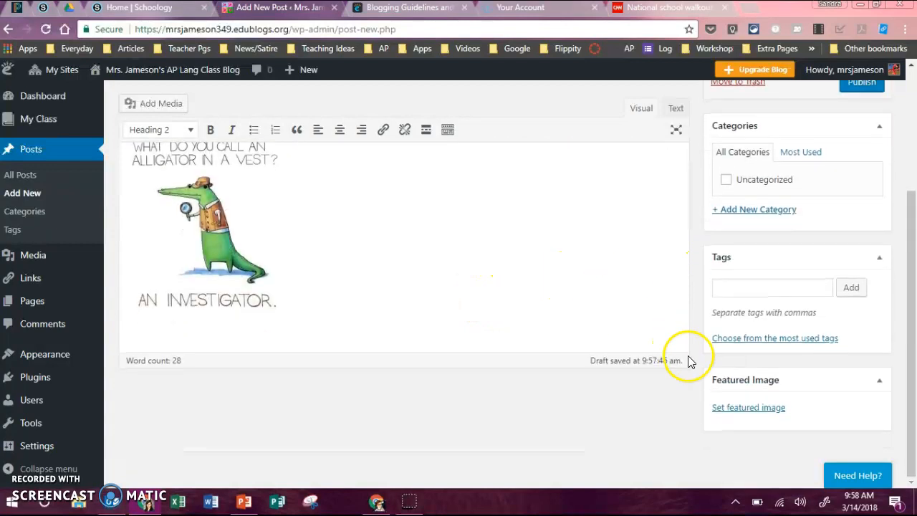
pyautogui.click(752, 414)
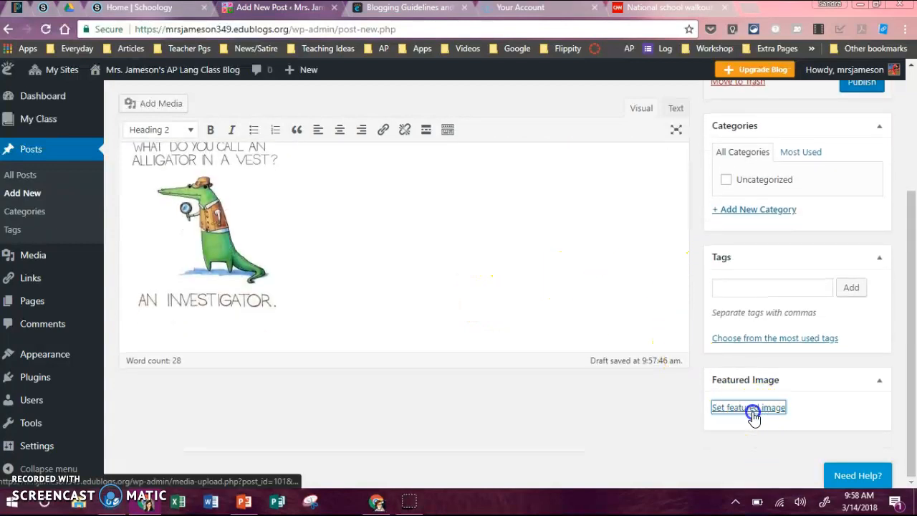
pyautogui.click(560, 178)
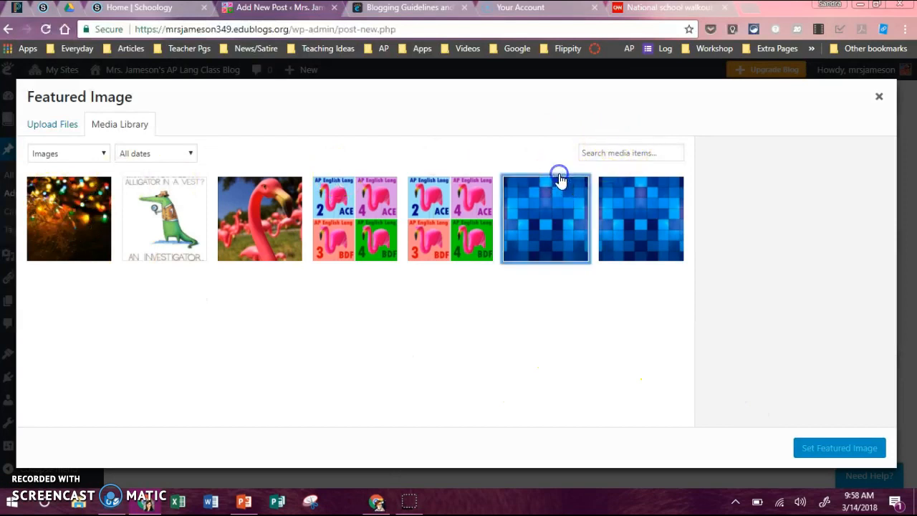
pyautogui.click(538, 232)
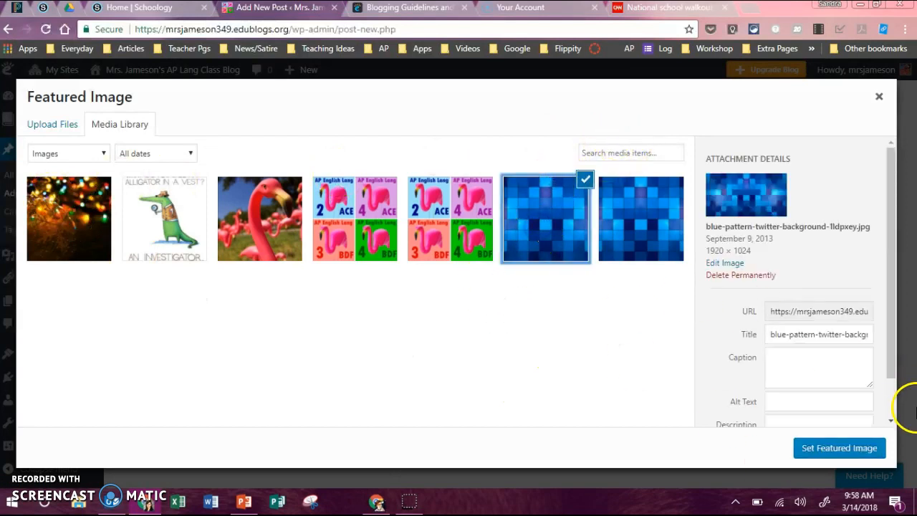
pyautogui.click(835, 451)
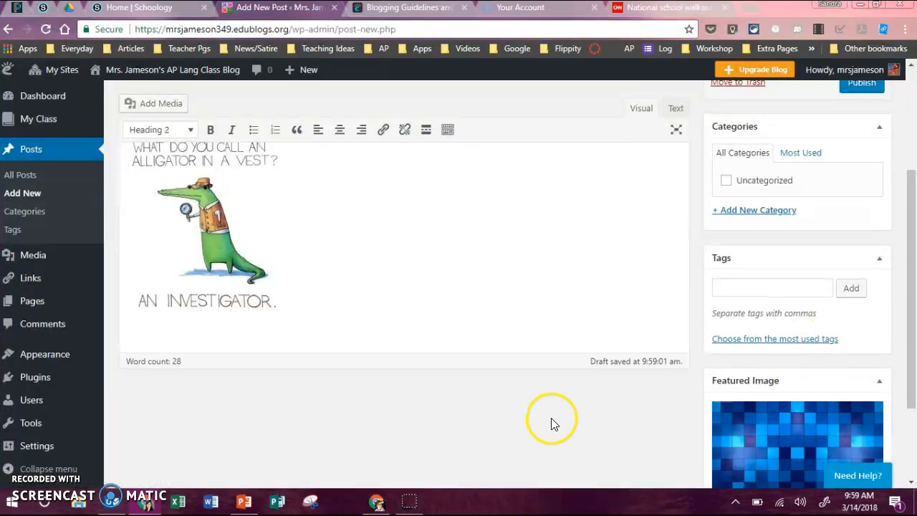
pyautogui.scroll(2, 553, 424)
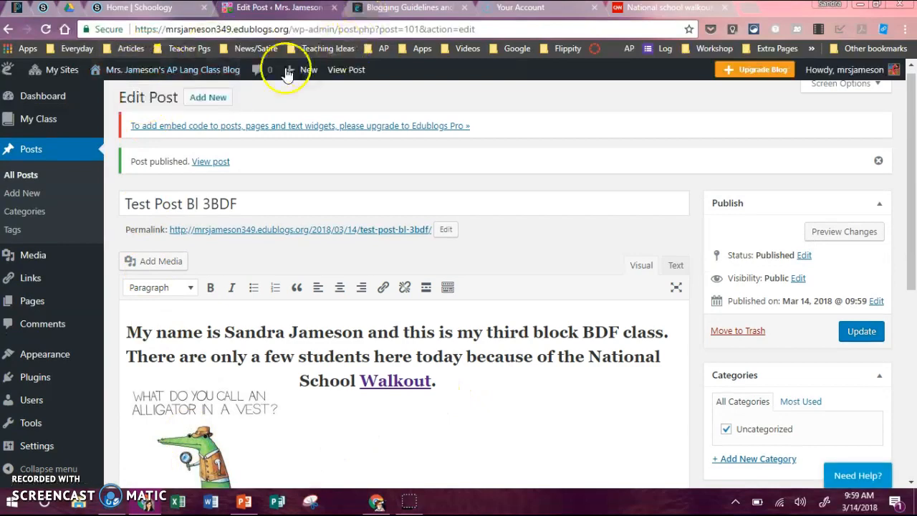
# From the Blogging Guidelines page, open the teacher's AP Lang class blog through its Class Blogs list.
pyautogui.click(408, 9)
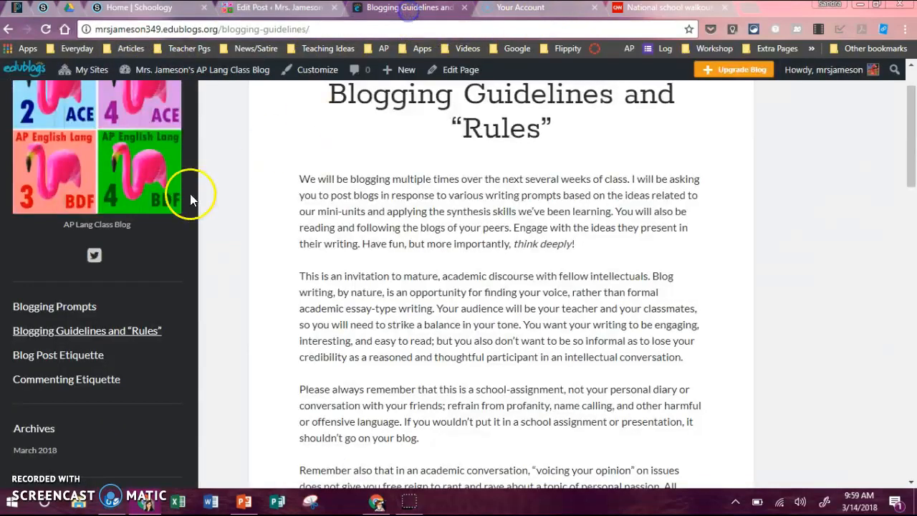
pyautogui.scroll(-2, 56, 322)
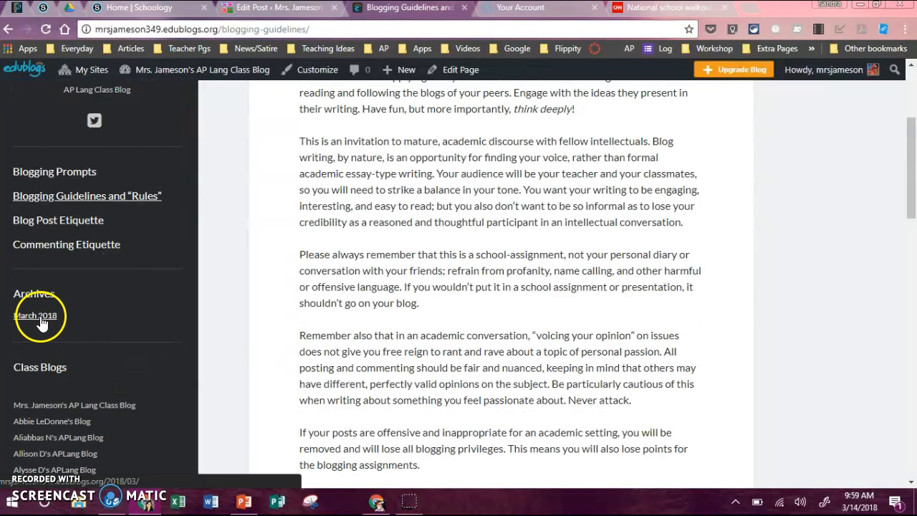
pyautogui.click(81, 406)
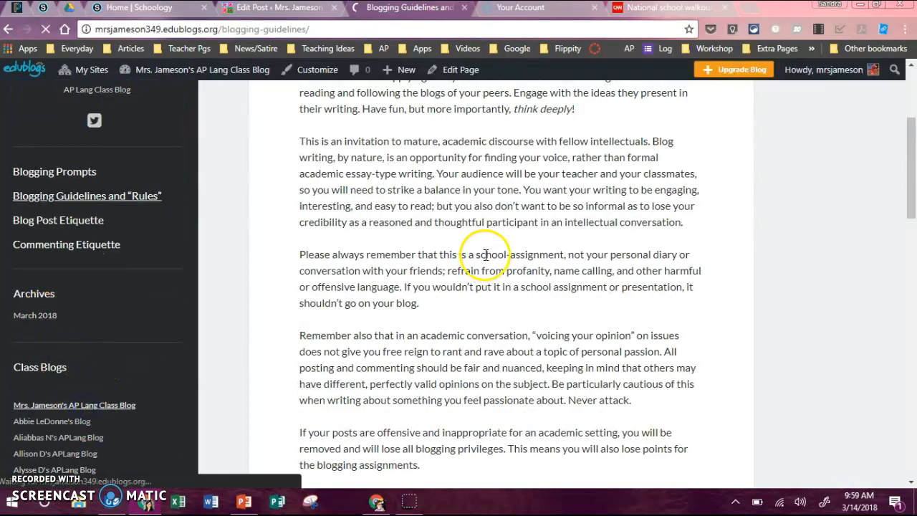
# Examine the published "Test Post Bl 3BDF" on the class blog, including its featured image, alligator picture and Walkout link, and the post below it.
pyautogui.scroll(-3, 609, 310)
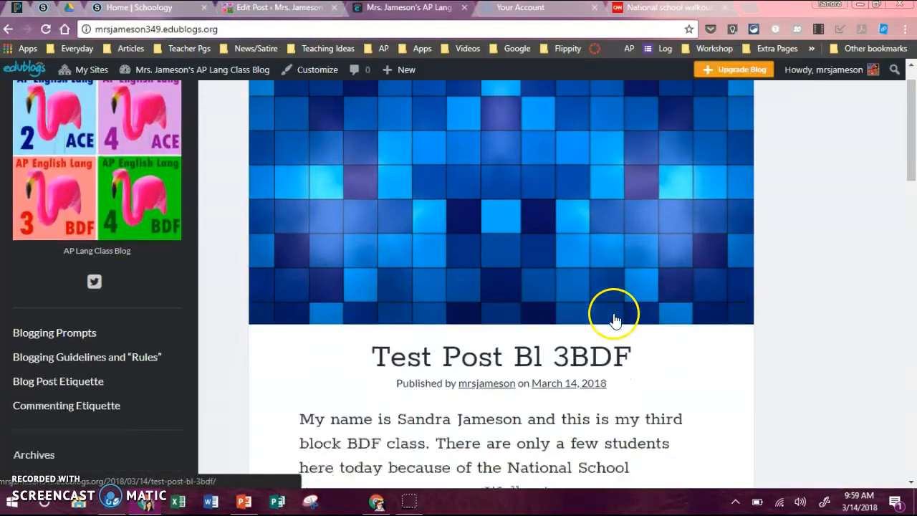
pyautogui.scroll(-2, 625, 318)
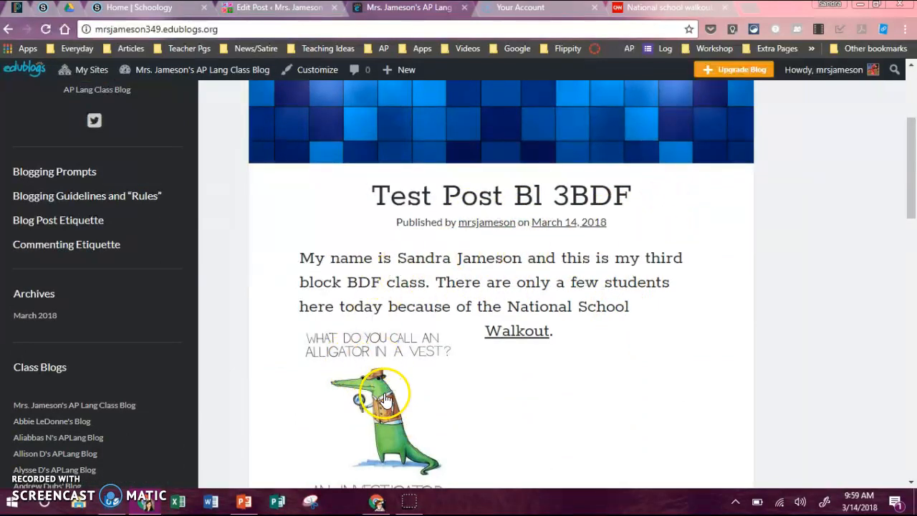
pyautogui.scroll(-3, 511, 327)
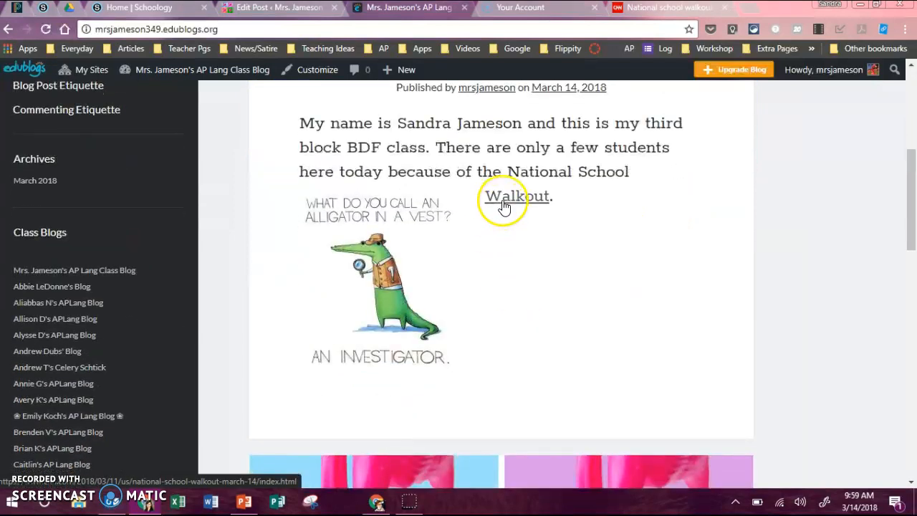
pyautogui.scroll(-2, 542, 254)
pyautogui.scroll(6, 549, 258)
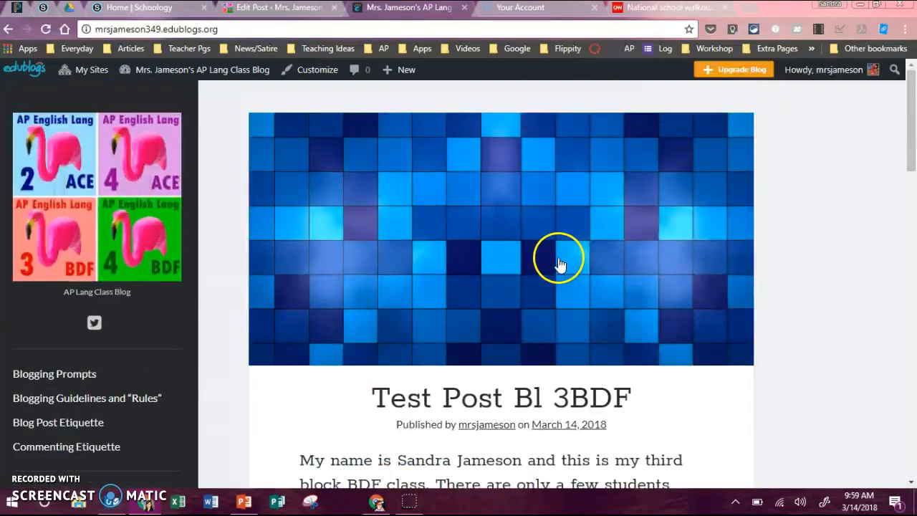
pyautogui.scroll(-1, 577, 254)
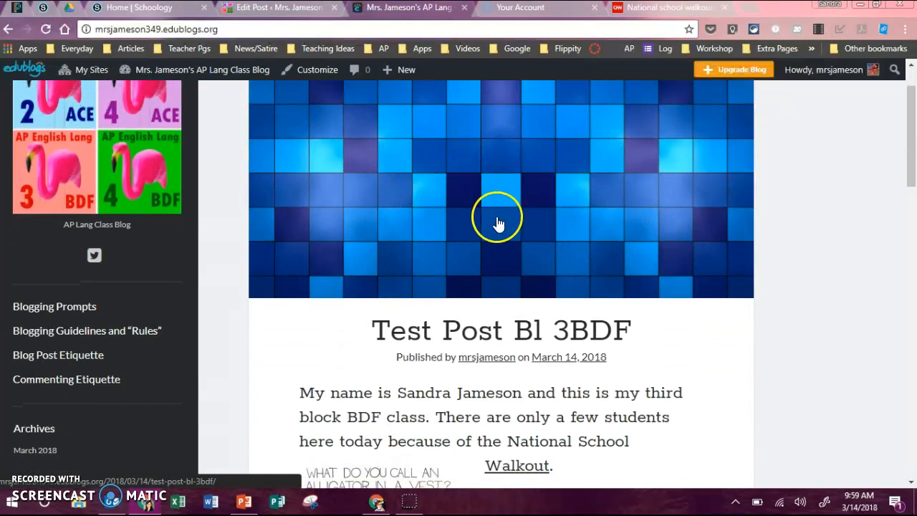
pyautogui.scroll(1, 502, 215)
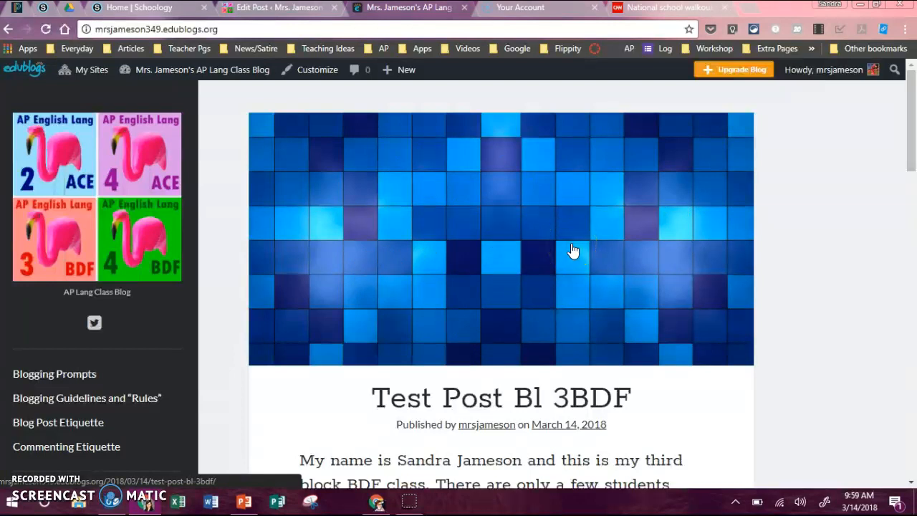
pyautogui.scroll(-8, 579, 245)
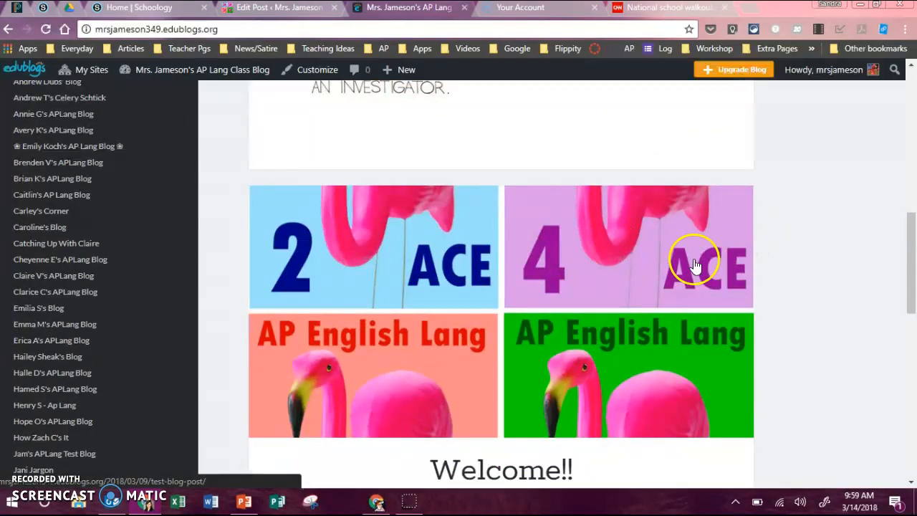
pyautogui.scroll(8, 693, 266)
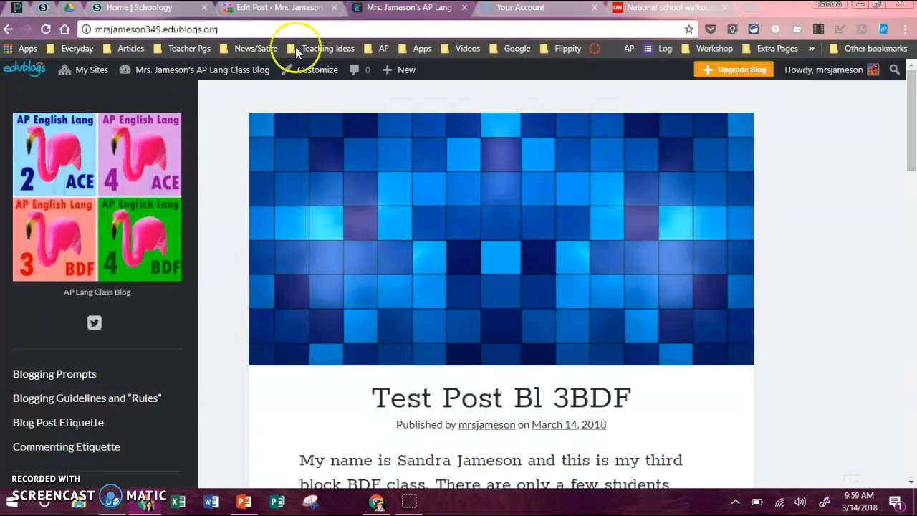
# Open the class blog's dashboard and look at the Appearance and Posts options.
pyautogui.moveTo(215, 77)
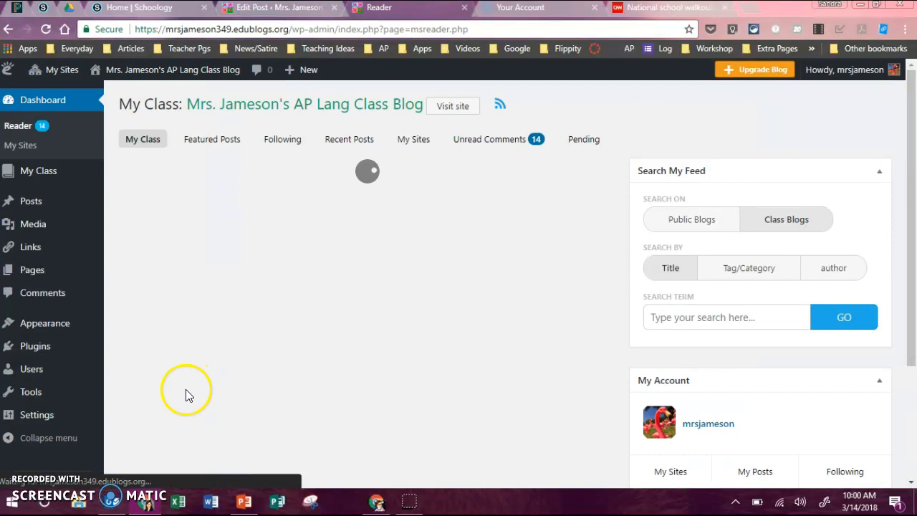
pyautogui.moveTo(69, 424)
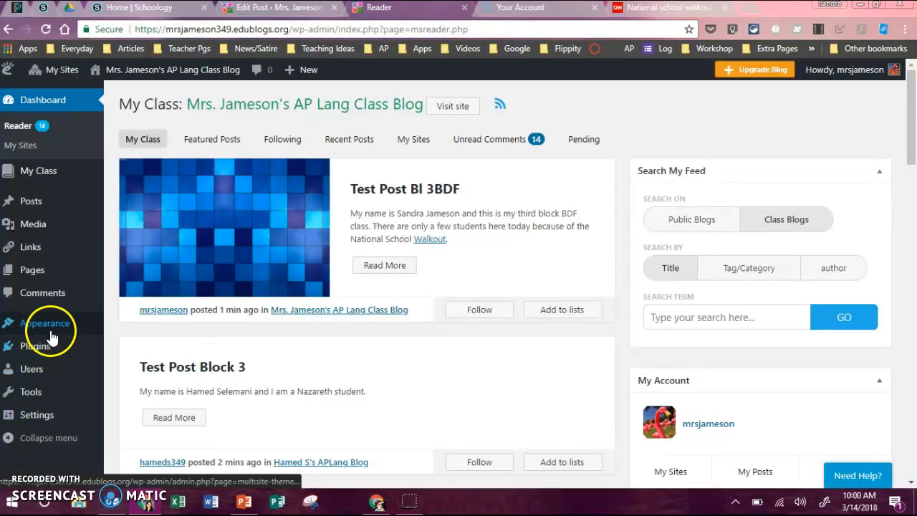
pyautogui.moveTo(59, 329)
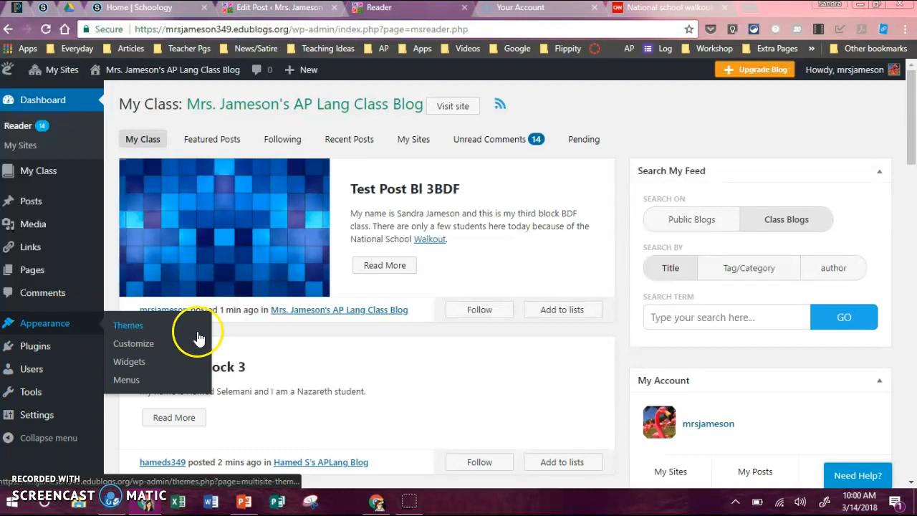
pyautogui.click(150, 345)
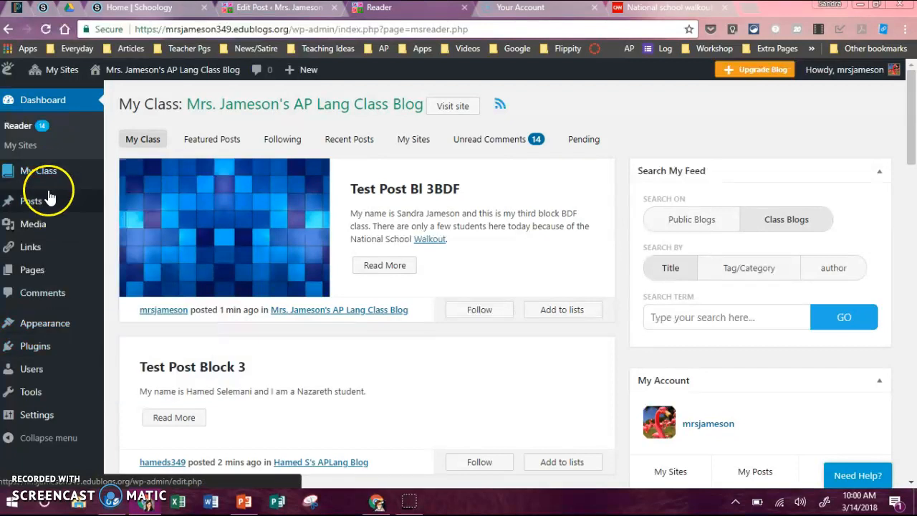
pyautogui.moveTo(58, 202)
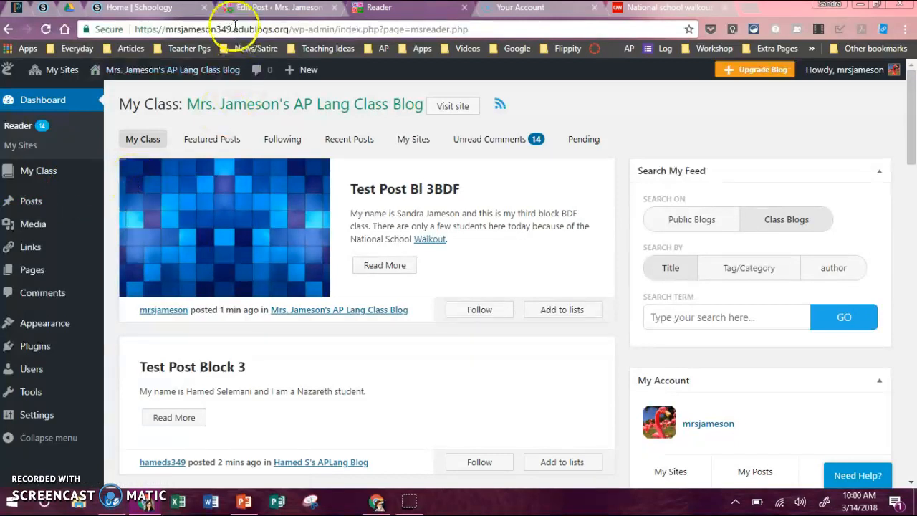
# Go back to the class blog's site, open the "Test Post Bl 3BDF" page and look it over down to its comment form.
pyautogui.click(117, 92)
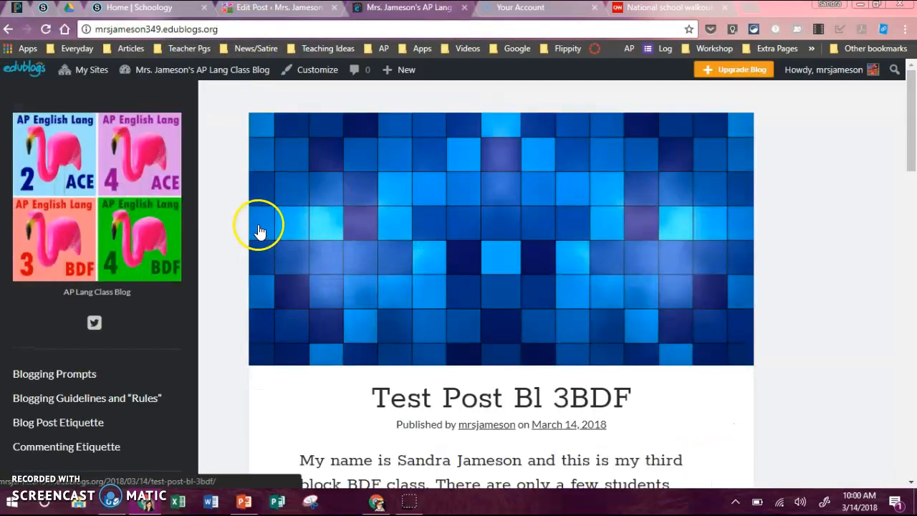
pyautogui.scroll(-6, 298, 294)
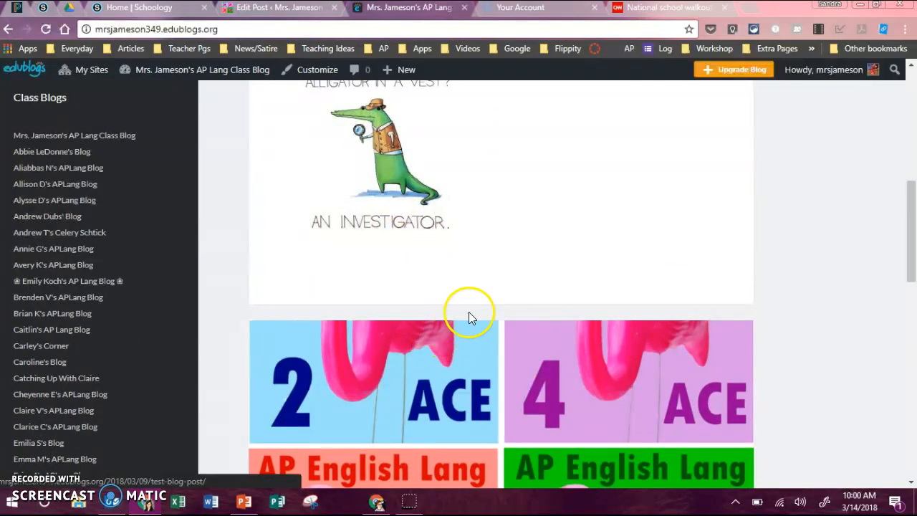
pyautogui.scroll(1, 519, 304)
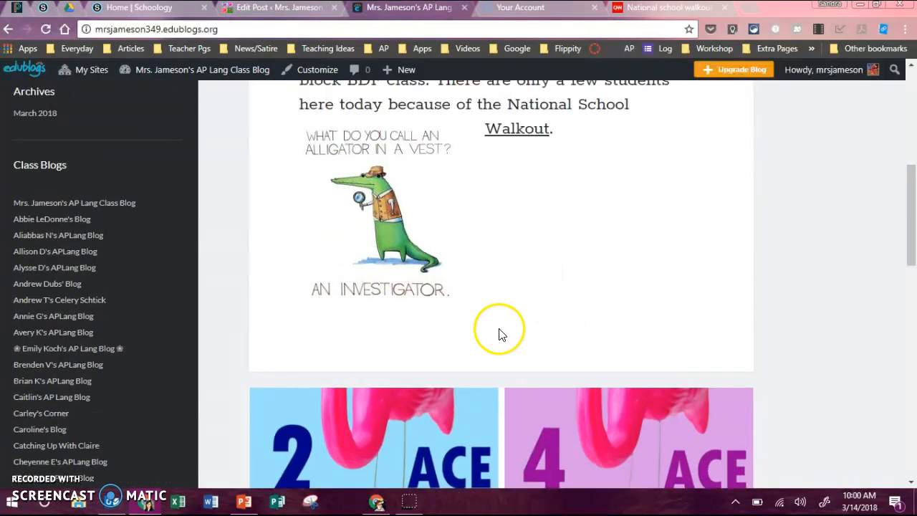
pyautogui.scroll(2, 551, 350)
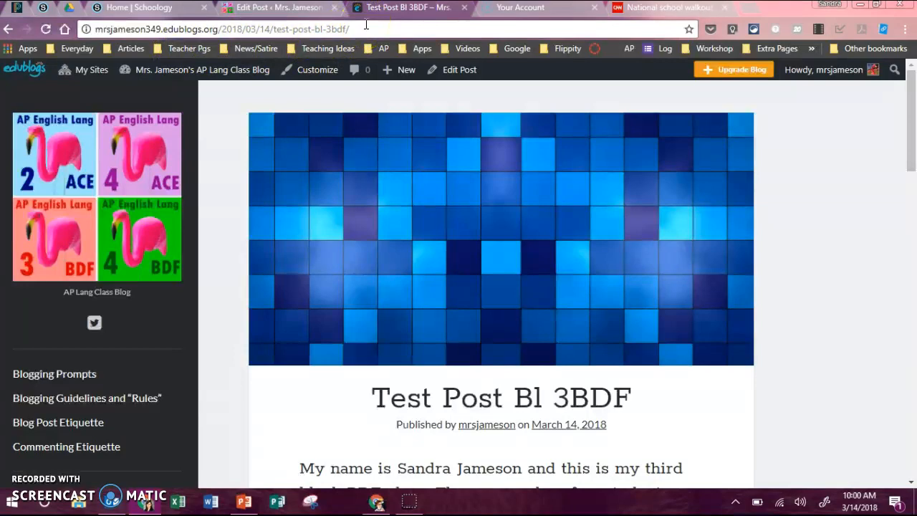
pyautogui.scroll(-12, 383, 207)
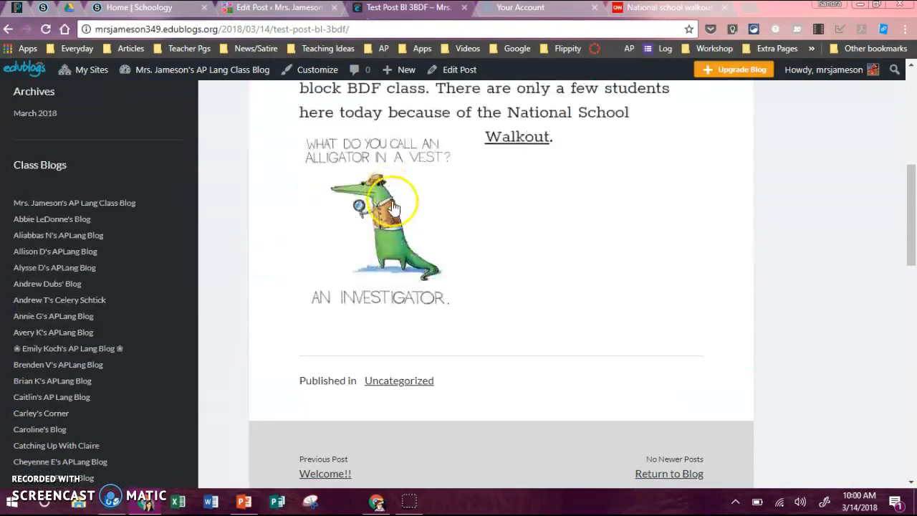
pyautogui.scroll(-3, 501, 393)
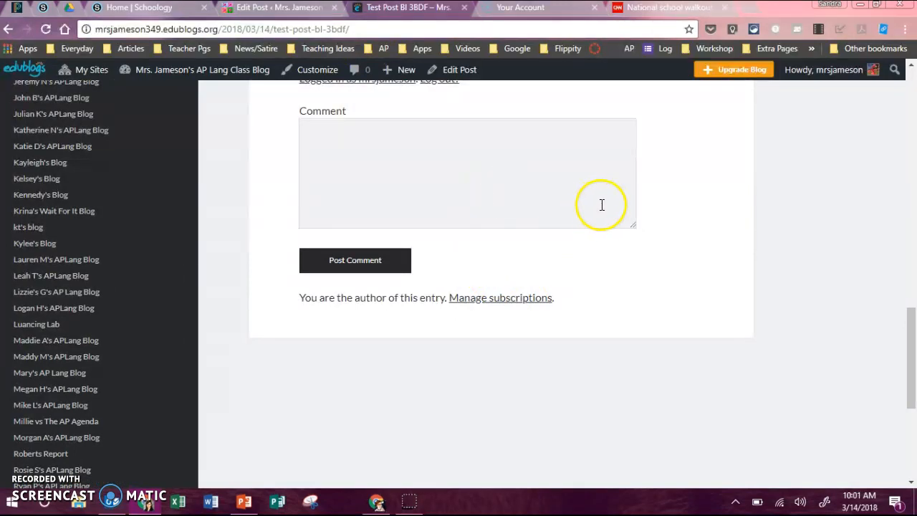
pyautogui.scroll(20, 601, 205)
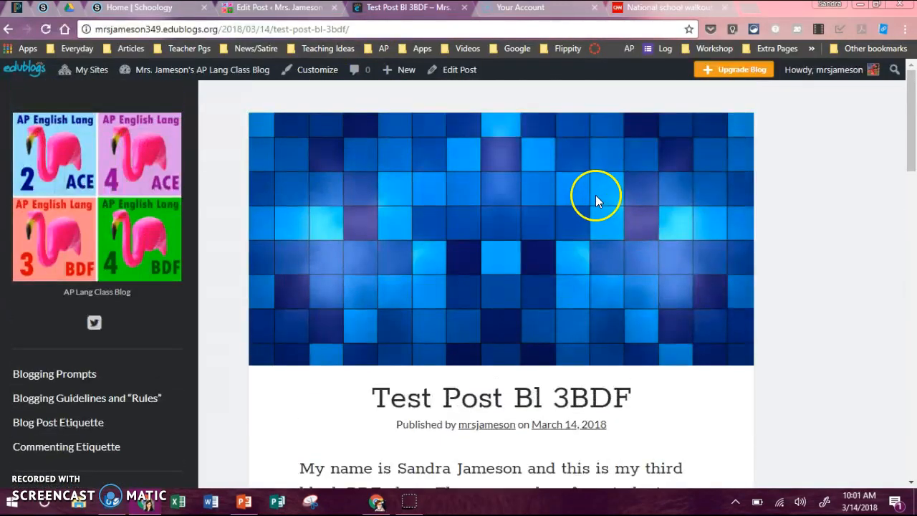